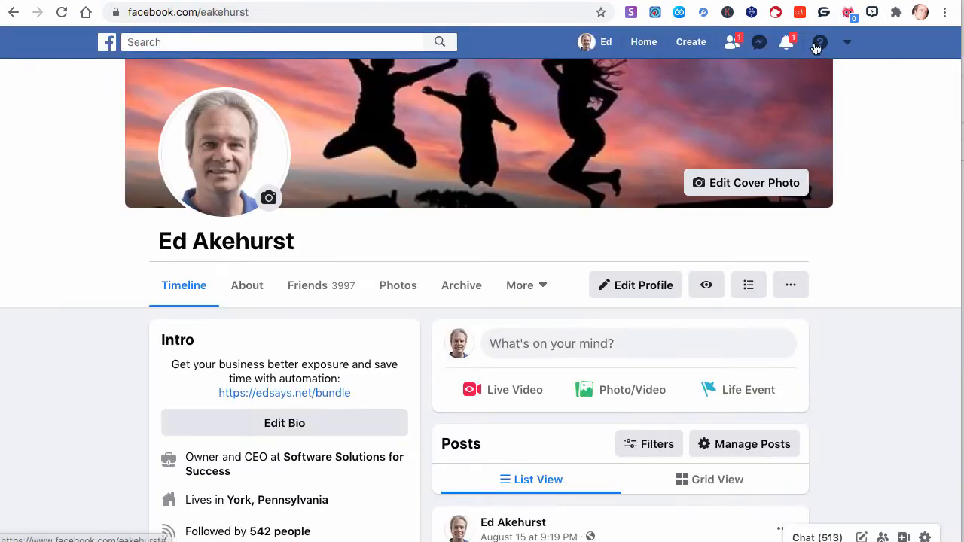
{"action": "left_click", "coordinate": [872, 12]}
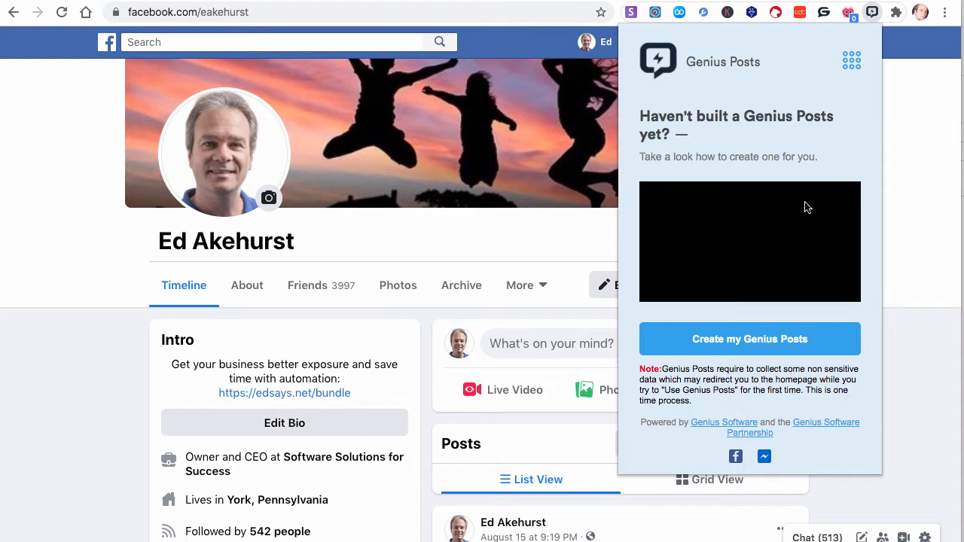
{"action": "left_click", "coordinate": [852, 60]}
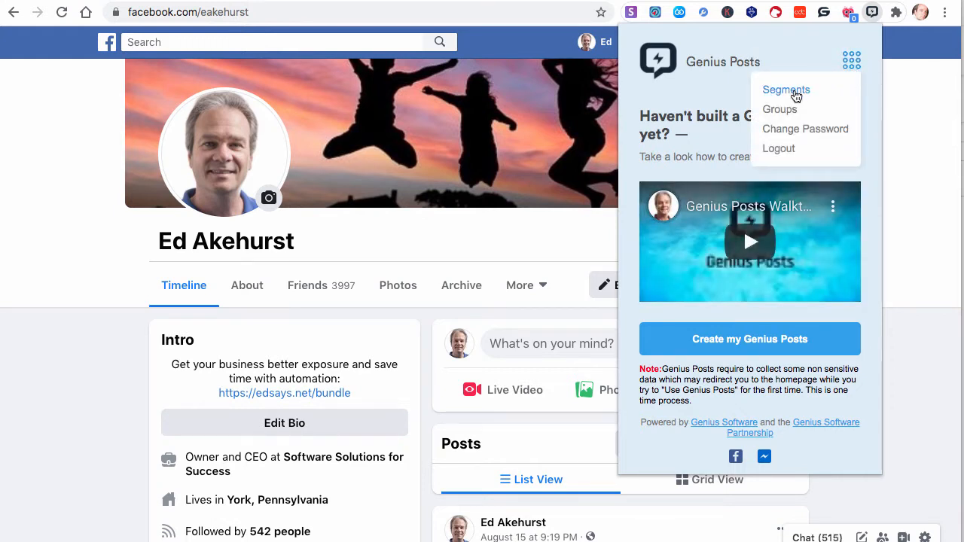
{"action": "left_click", "coordinate": [793, 91]}
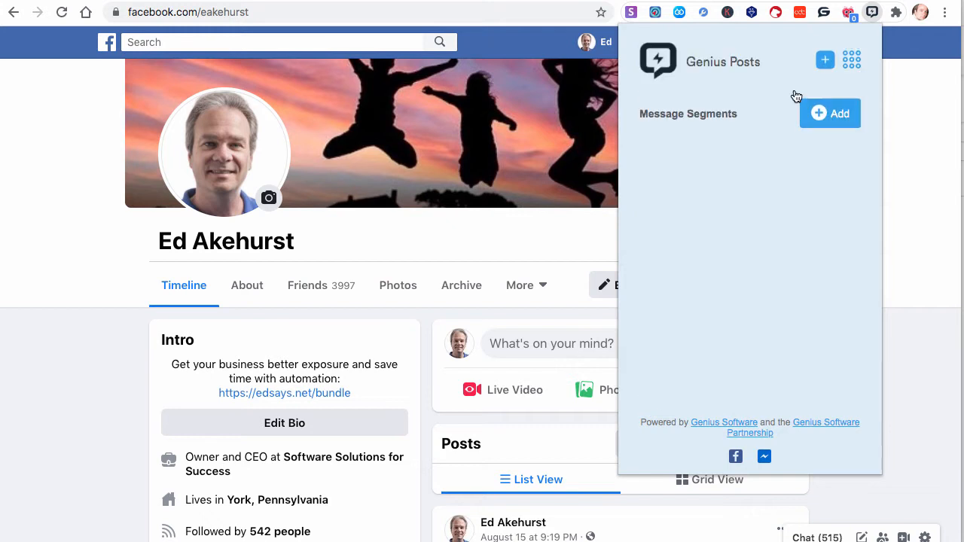
{"action": "left_click", "coordinate": [837, 125]}
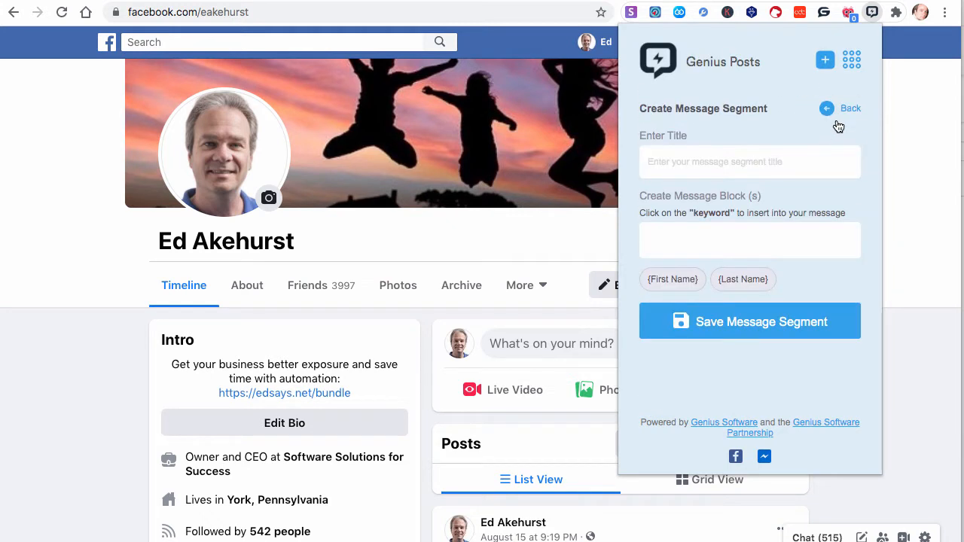
{"action": "left_click", "coordinate": [694, 161]}
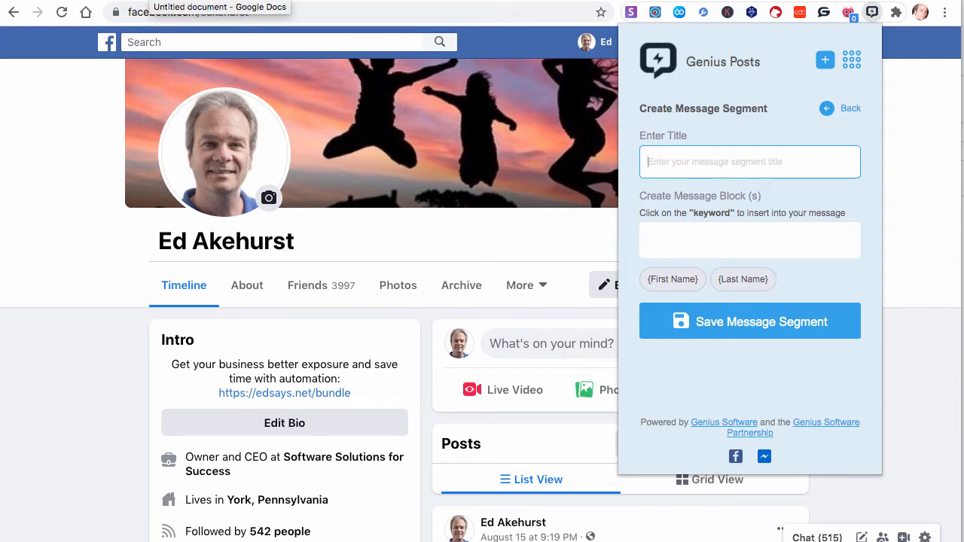
Switch to the Google Docs tab and select the four Introductory Thanks sentences for copying
{"action": "left_click", "coordinate": [151, 1]}
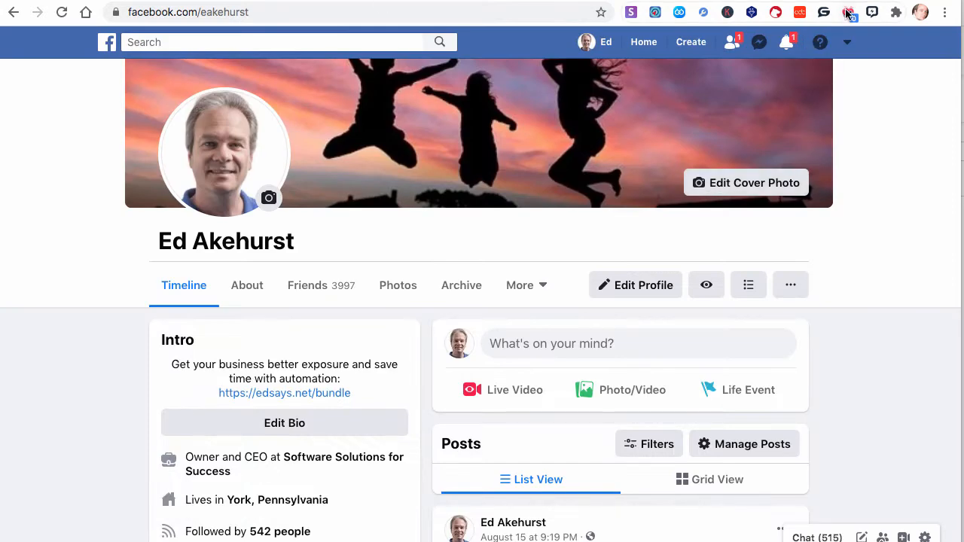
{"action": "left_click", "coordinate": [871, 12]}
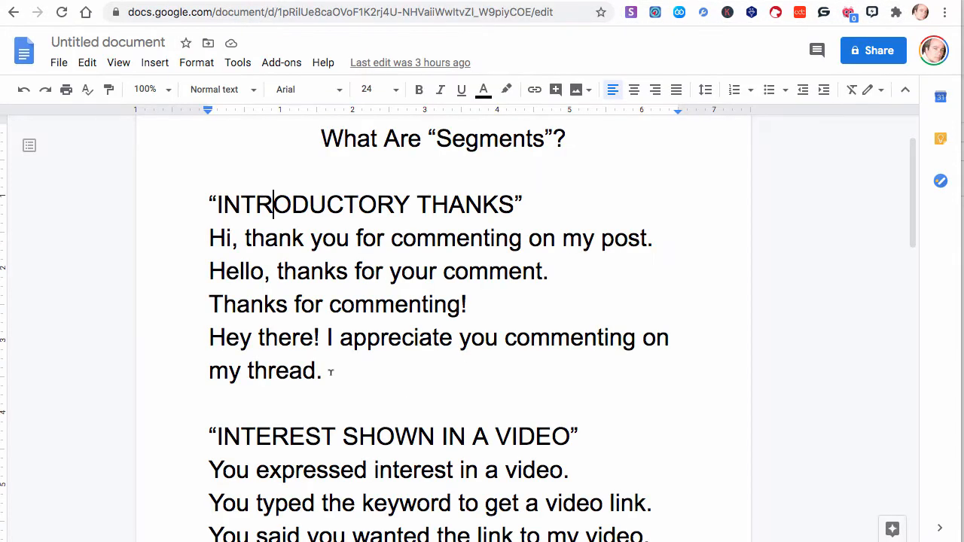
{"action": "left_click_drag", "start_coordinate": [329, 372], "coordinate": [202, 238]}
{"action": "key", "text": "super+c"}
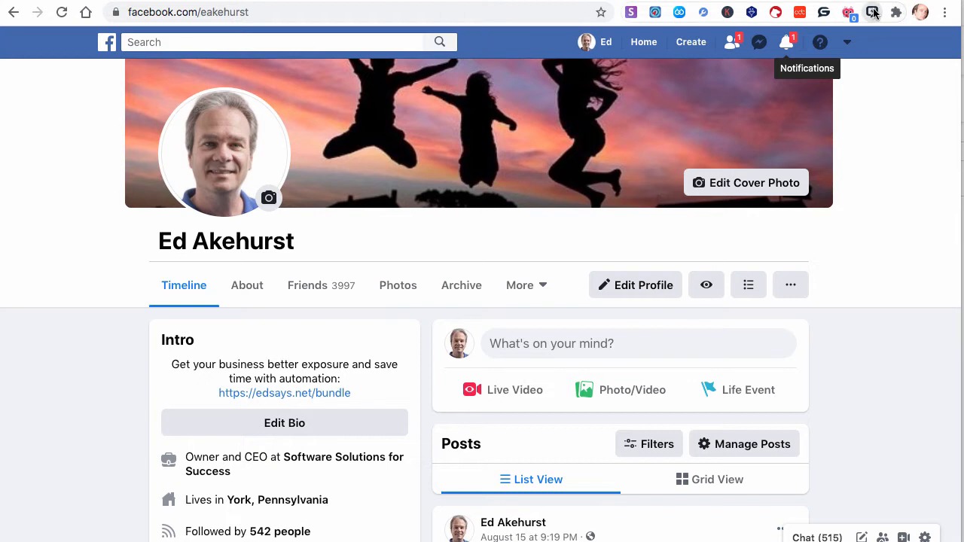
Return to Facebook, start a new Genius Posts message segment and title it Introductory Thanks
{"action": "left_click", "coordinate": [872, 12]}
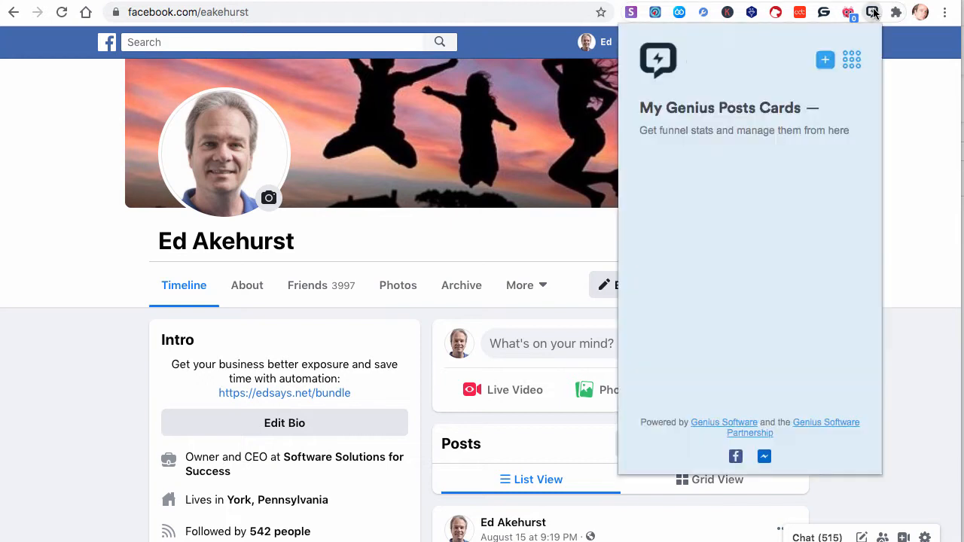
{"action": "left_click", "coordinate": [852, 60]}
{"action": "left_click", "coordinate": [786, 91]}
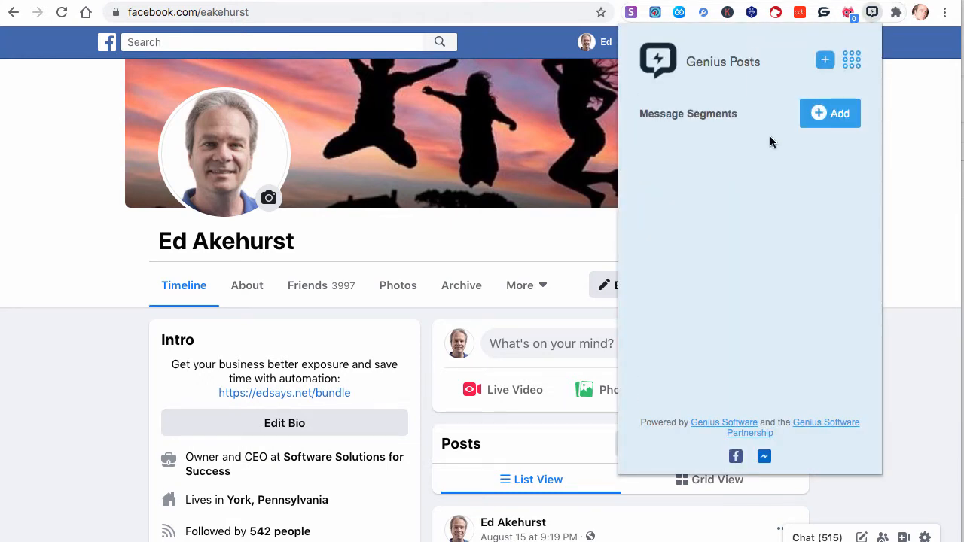
{"action": "left_click", "coordinate": [838, 115]}
{"action": "left_click", "coordinate": [717, 160]}
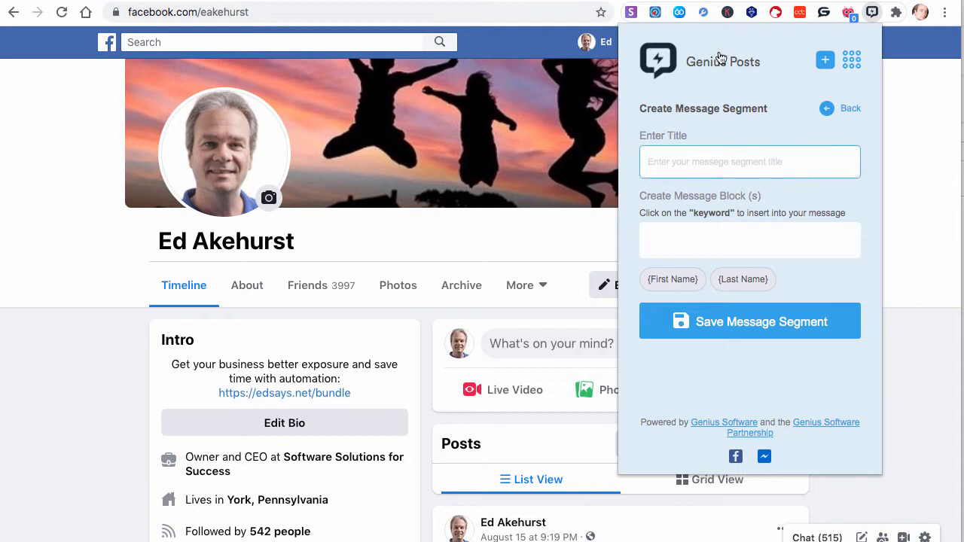
{"action": "type", "text": "Intriduc"}
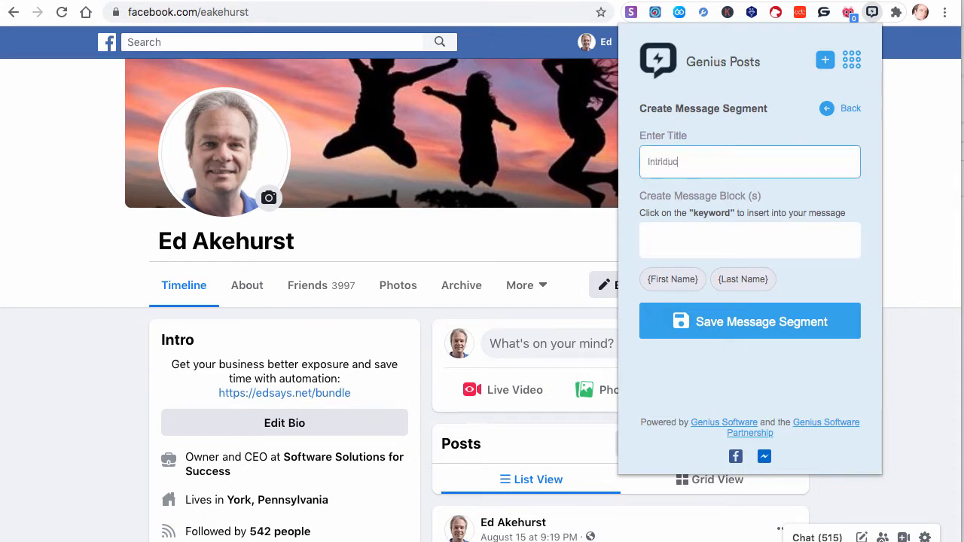
{"action": "type", "text": "tory Thanks"}
{"action": "left_click", "coordinate": [663, 160]}
{"action": "key", "text": "BackSpace"}
{"action": "type", "text": "o"}
Paste the sentences into the message block, keep only "Hi, thank you for commenting on my post." and add it
{"action": "left_click", "coordinate": [671, 236]}
{"action": "key", "text": "super+v"}
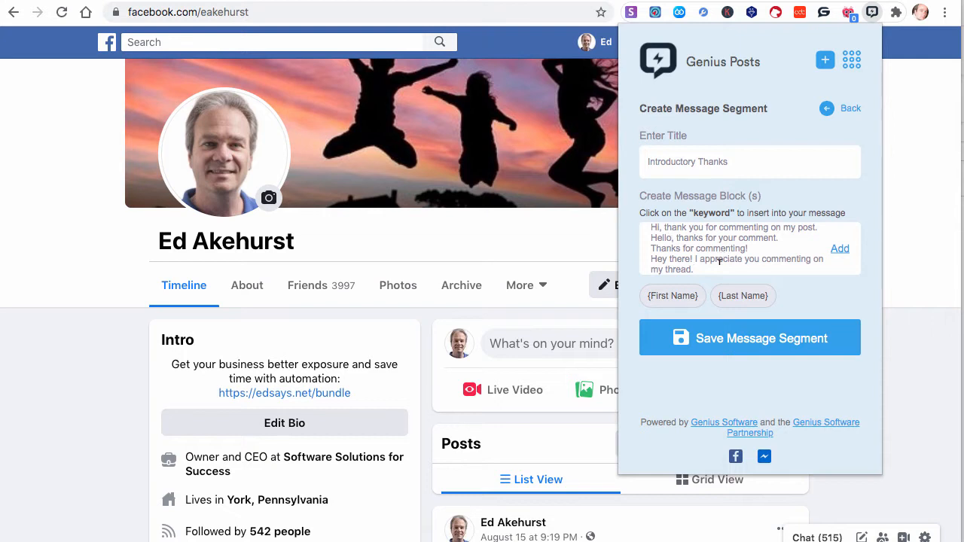
{"action": "left_click_drag", "start_coordinate": [708, 265], "coordinate": [649, 239]}
{"action": "key", "text": "super+c"}
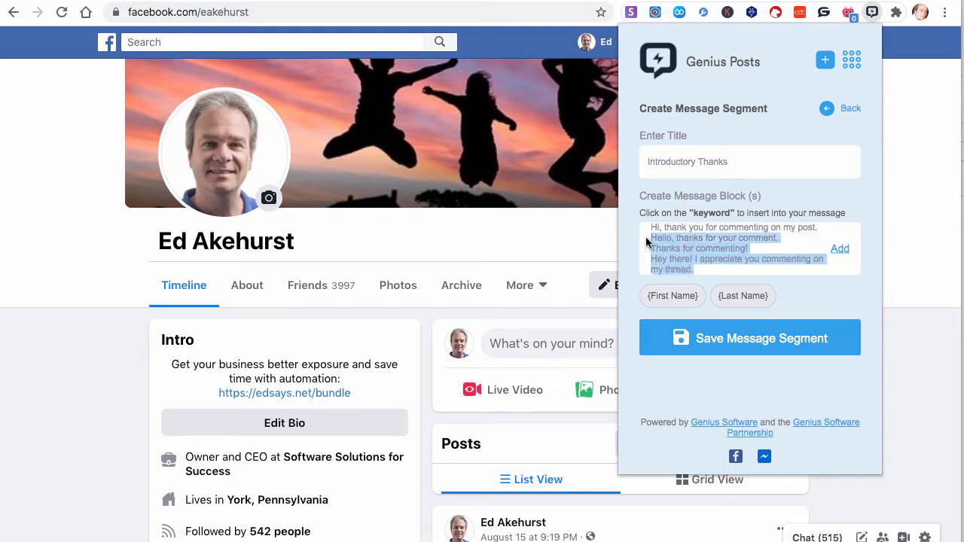
{"action": "key", "text": "BackSpace"}
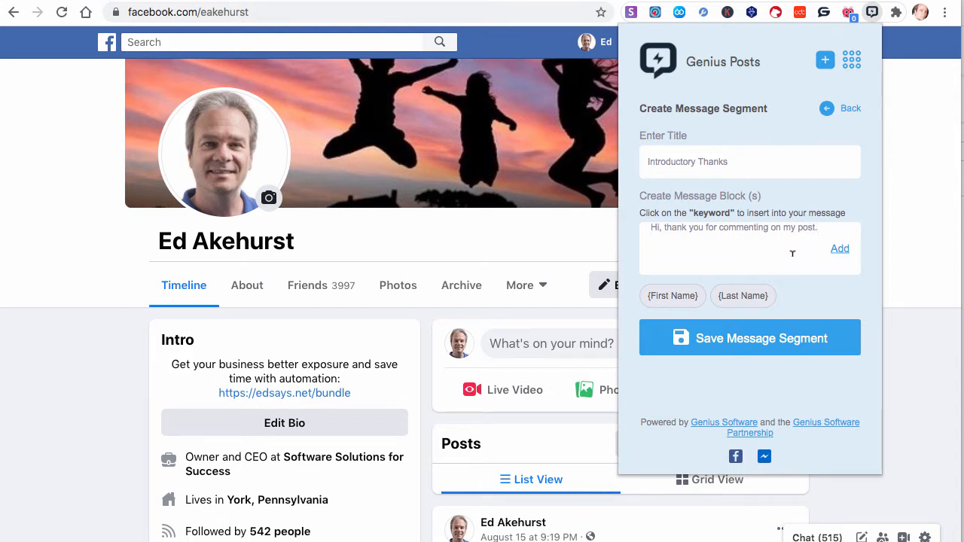
{"action": "left_click", "coordinate": [825, 230]}
{"action": "left_click", "coordinate": [842, 250]}
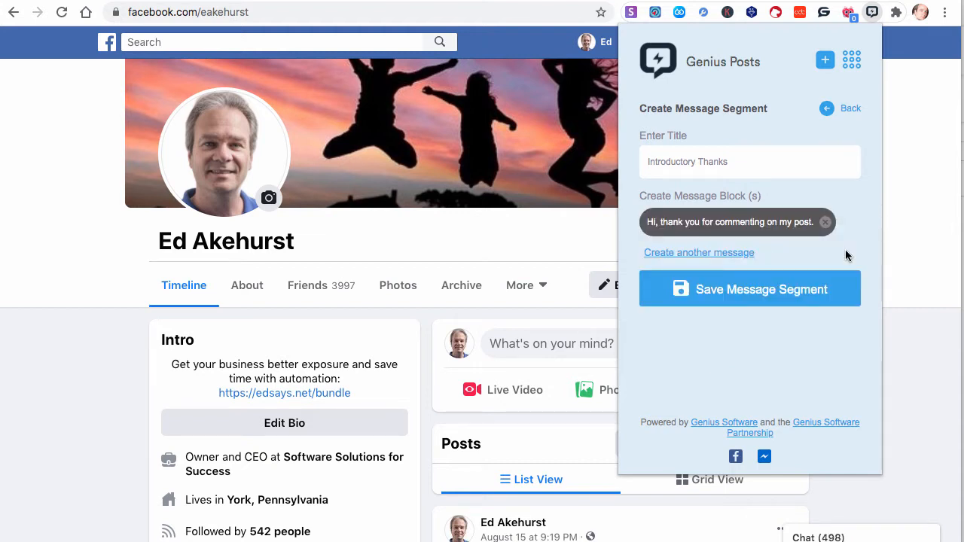
Create another message, paste the sentences, keep only "Hello, thanks for your comment." and add it
{"action": "left_click", "coordinate": [747, 254]}
{"action": "left_click", "coordinate": [719, 287]}
{"action": "key", "text": "super+v"}
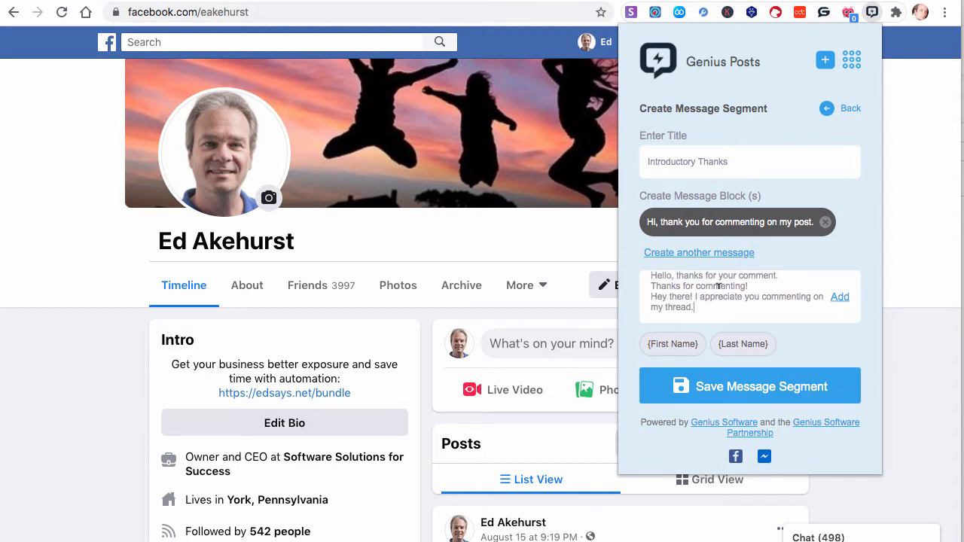
{"action": "left_click_drag", "start_coordinate": [694, 307], "coordinate": [639, 289]}
{"action": "key", "text": "super+c"}
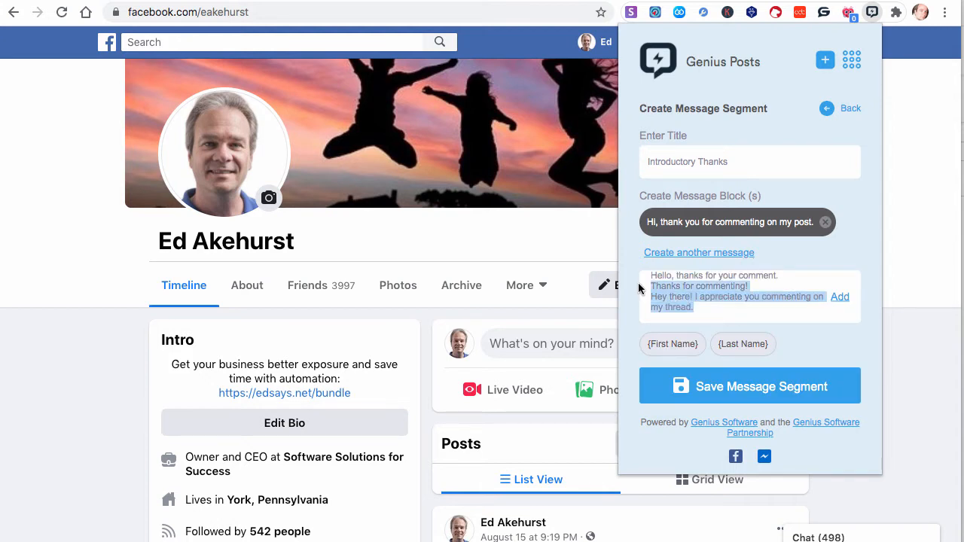
{"action": "key", "text": "BackSpace"}
{"action": "key", "text": "BackSpace"}
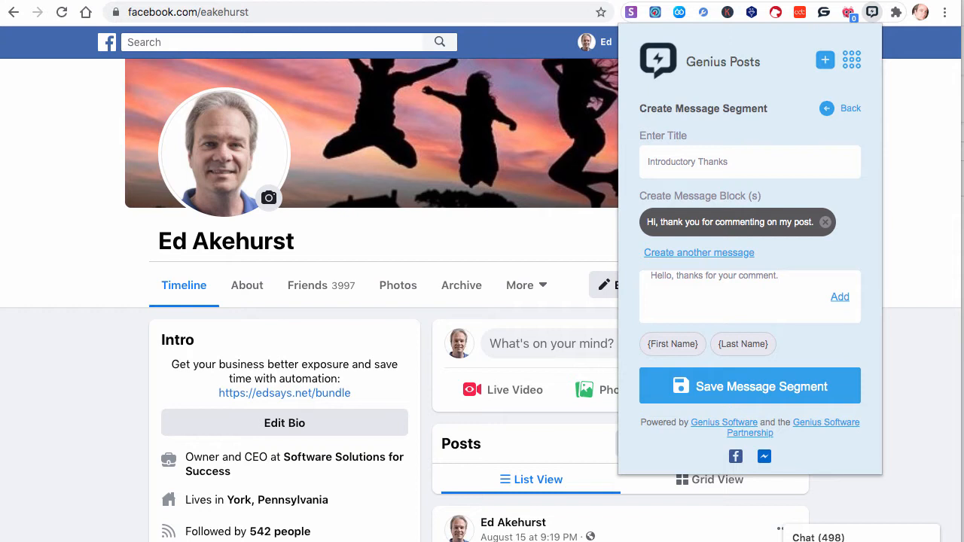
{"action": "left_click", "coordinate": [840, 298]}
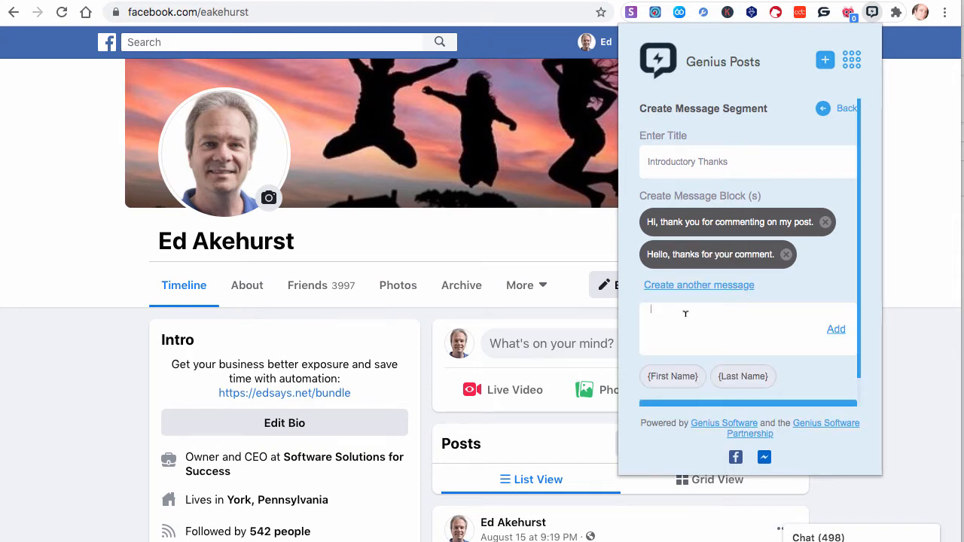
Paste the remaining sentences, keep only "Thanks for commenting!" and add it as a message
{"action": "key", "text": "super+v"}
{"action": "left_click_drag", "start_coordinate": [724, 333], "coordinate": [648, 322]}
{"action": "key", "text": "super+c"}
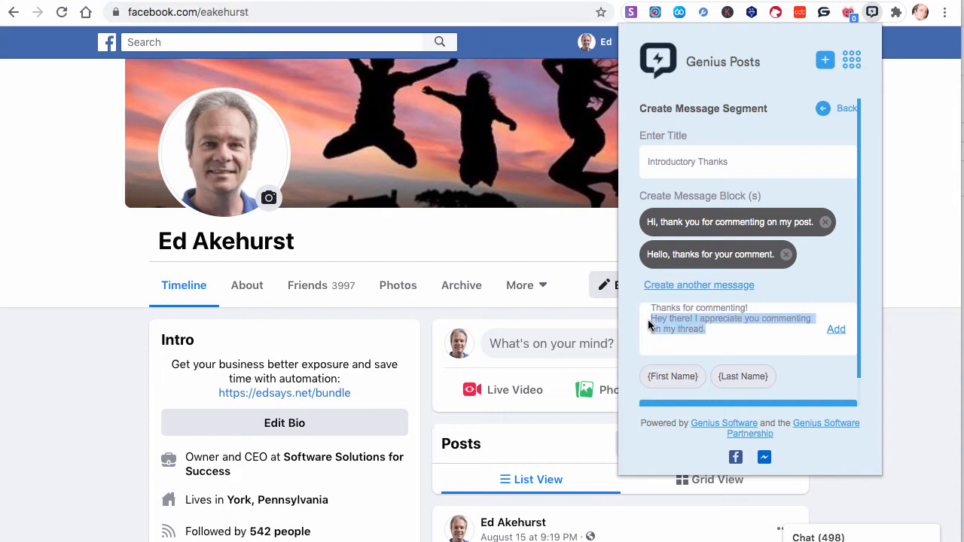
{"action": "key", "text": "BackSpace"}
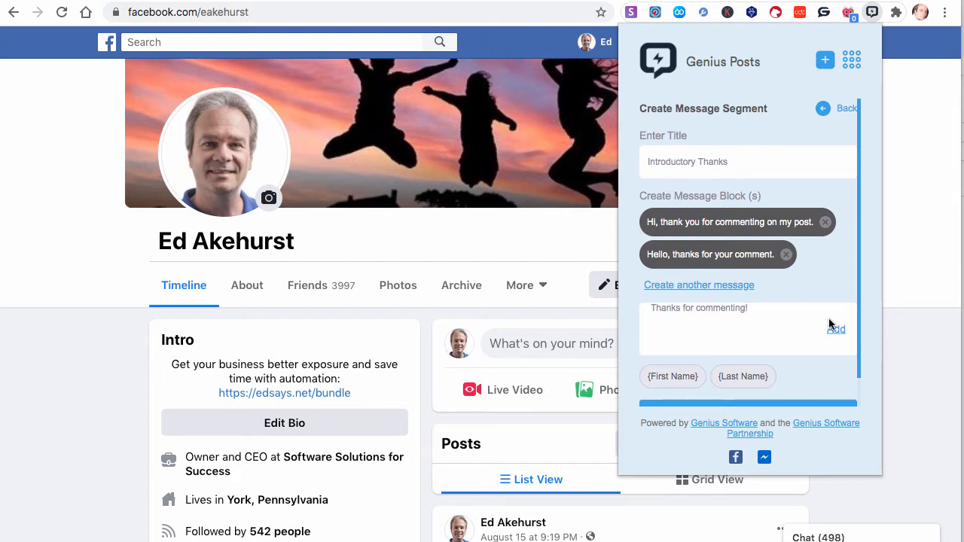
{"action": "left_click", "coordinate": [836, 329]}
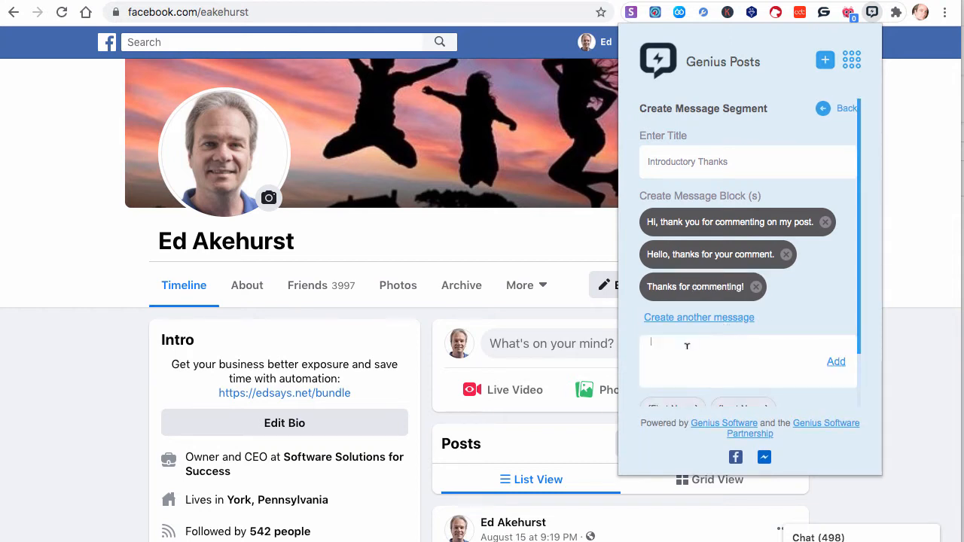
Add "Hey there! I appreciate you commenting on my thread." as a message and save the segment
{"action": "key", "text": "super+v"}
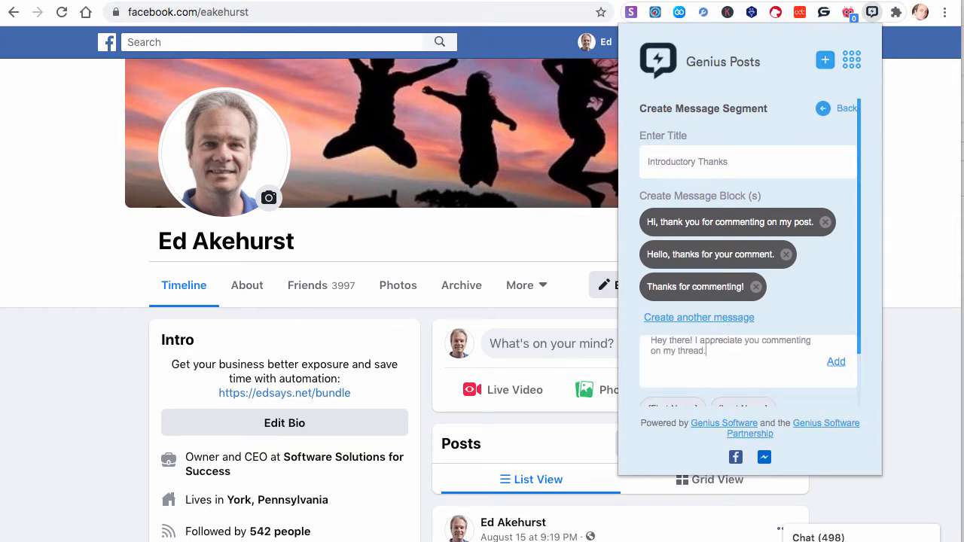
{"action": "left_click", "coordinate": [838, 362]}
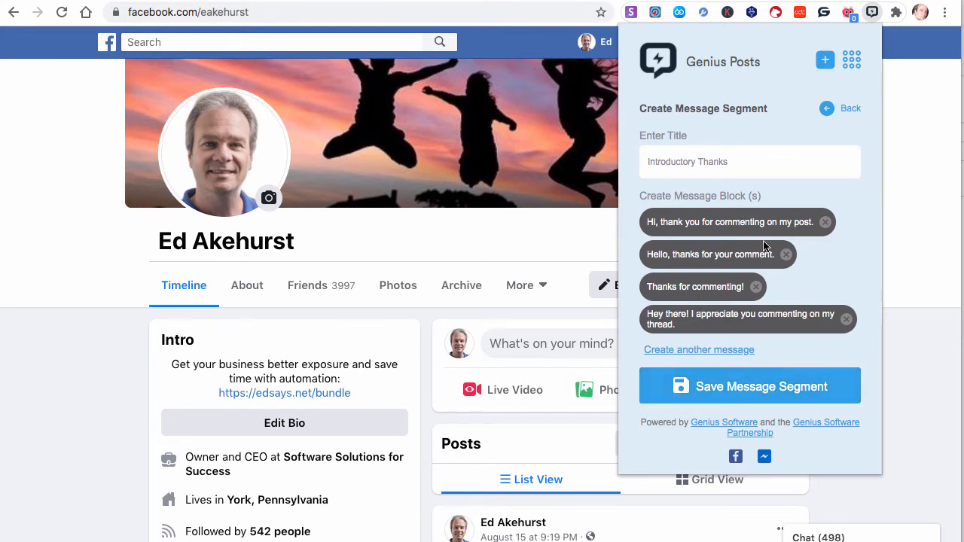
{"action": "left_click", "coordinate": [761, 387]}
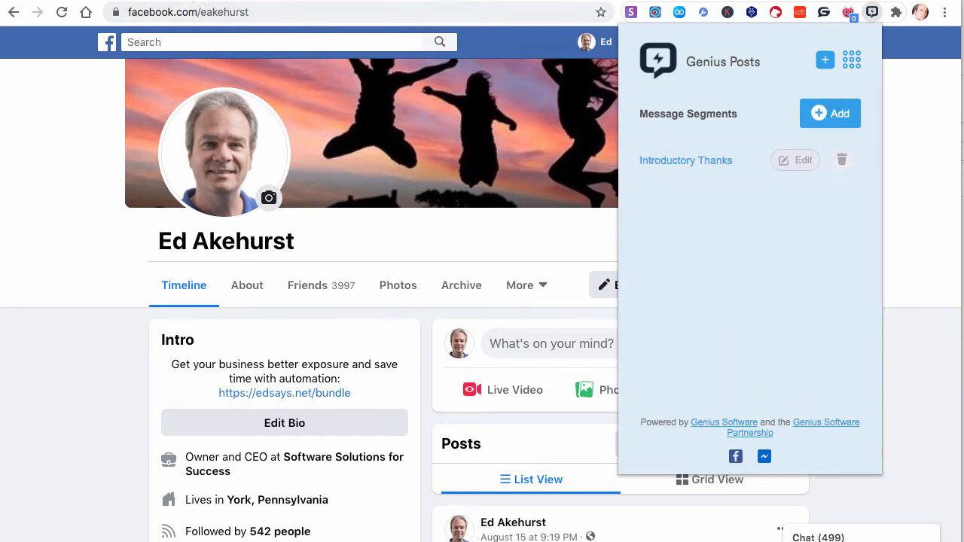
Switch to the document and select the four Interest Shown in a Video sentences for copying
{"action": "left_click", "coordinate": [170, 1]}
{"action": "scroll", "coordinate": [280, 181], "scroll_direction": "down", "scroll_amount": 1}
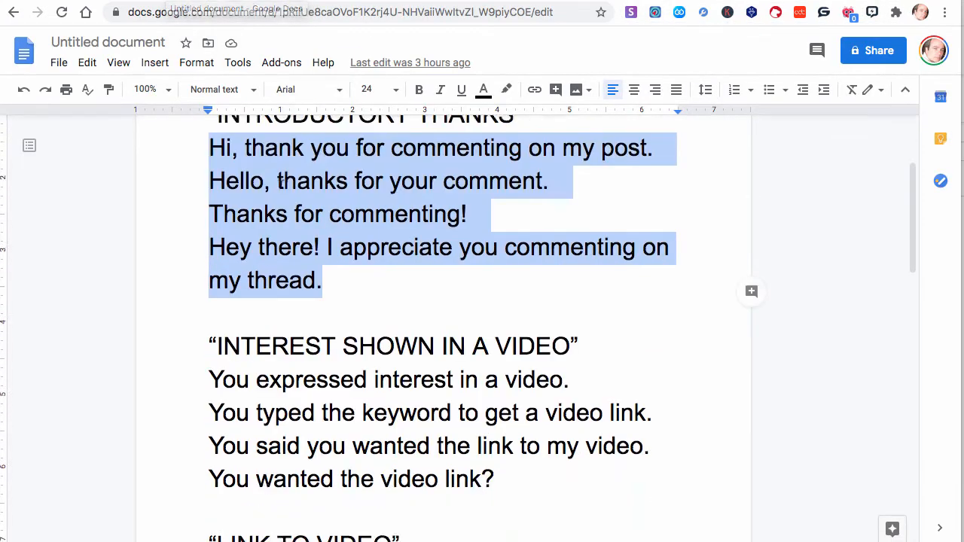
{"action": "scroll", "coordinate": [316, 223], "scroll_direction": "down", "scroll_amount": 2}
{"action": "left_click_drag", "start_coordinate": [491, 379], "coordinate": [200, 278]}
{"action": "key", "text": "ctrl+c"}
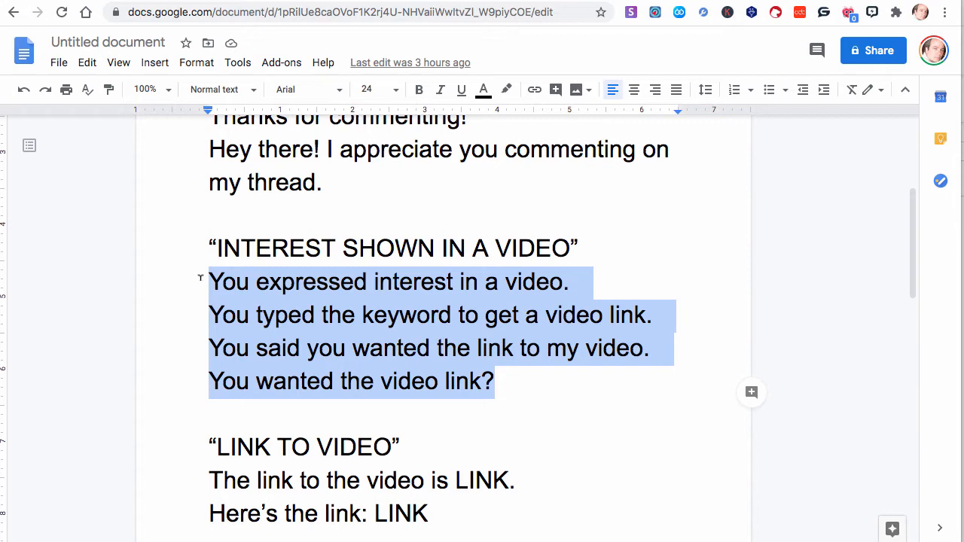
{"action": "left_click", "coordinate": [309, 1]}
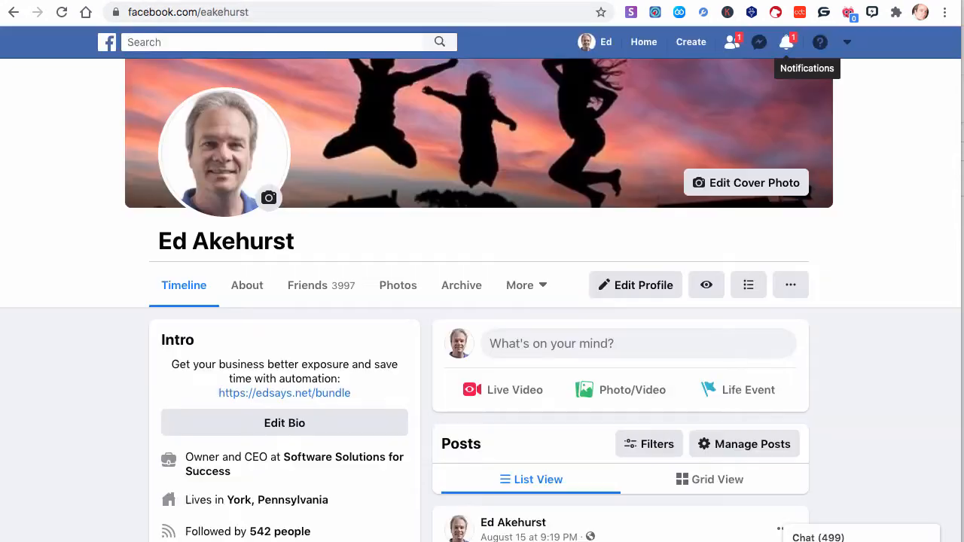
Back on Facebook, start another Genius Posts message segment titled Interest shown in video sample
{"action": "left_click", "coordinate": [872, 13]}
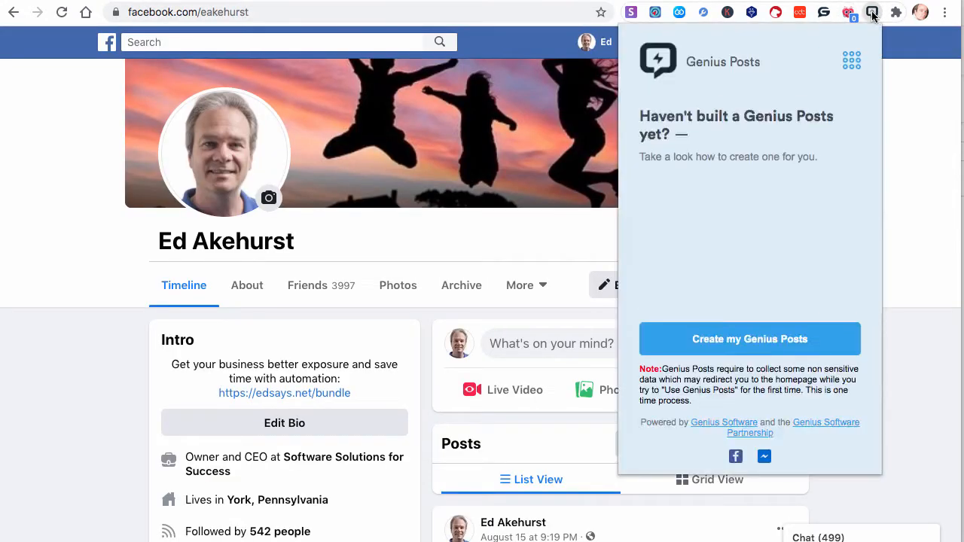
{"action": "left_click", "coordinate": [872, 13]}
{"action": "left_click", "coordinate": [872, 13]}
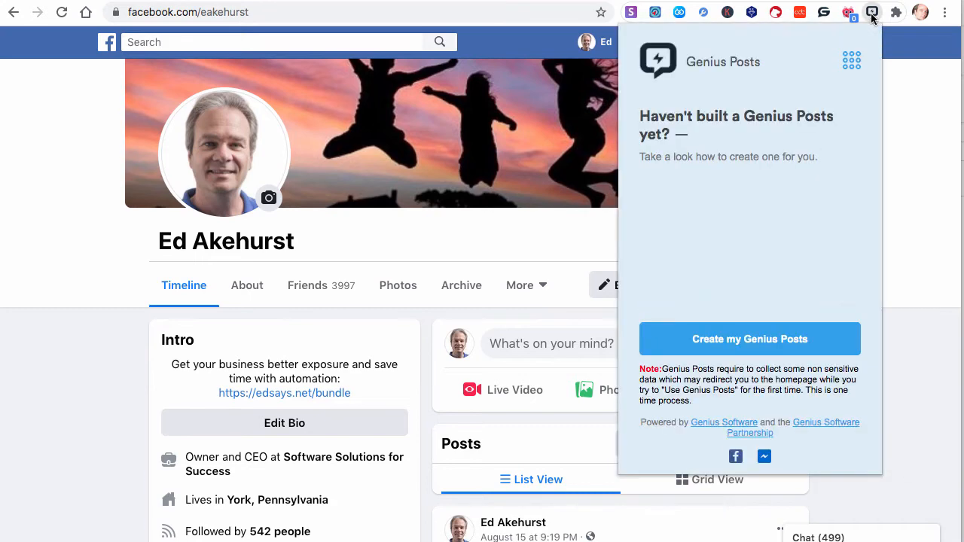
{"action": "left_click", "coordinate": [851, 61]}
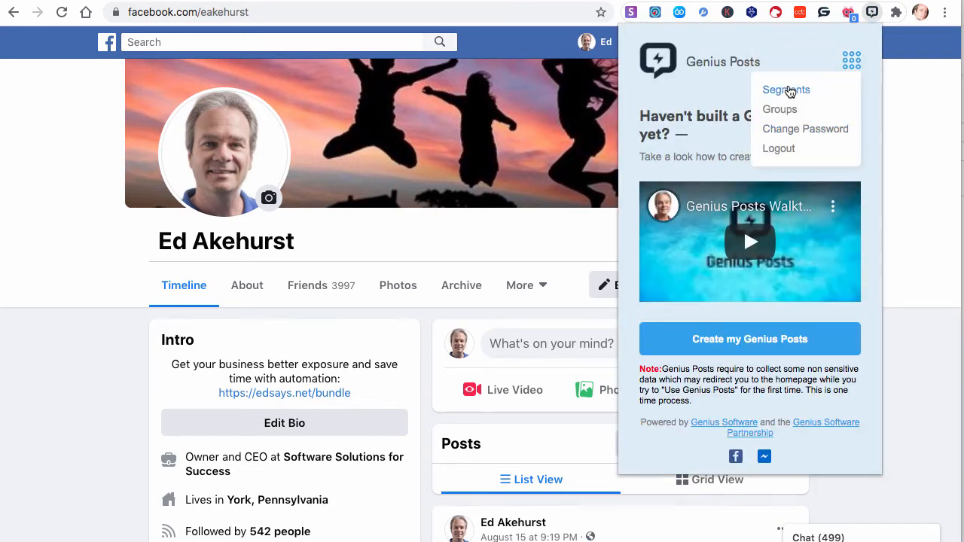
{"action": "left_click", "coordinate": [787, 90]}
{"action": "left_click", "coordinate": [842, 123]}
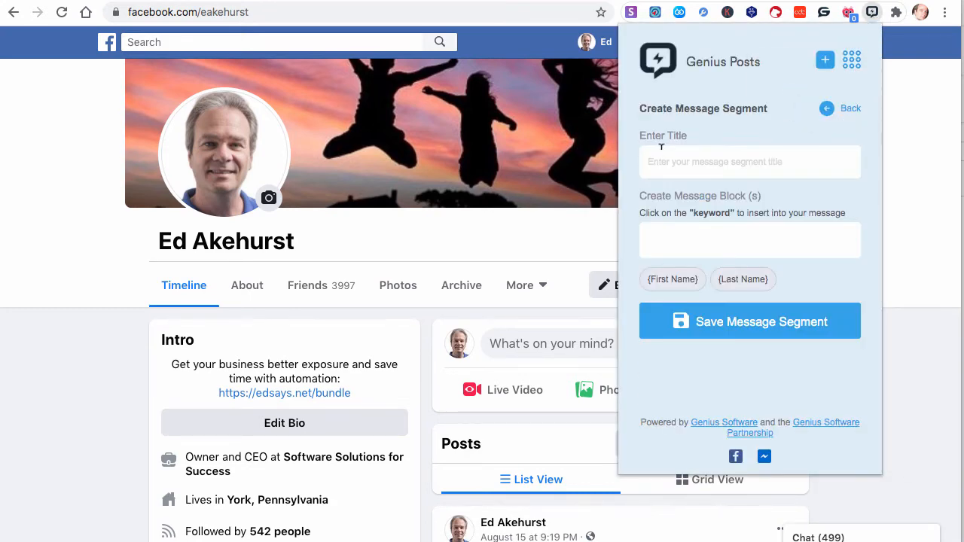
{"action": "left_click", "coordinate": [660, 151]}
{"action": "type", "text": "Interest "}
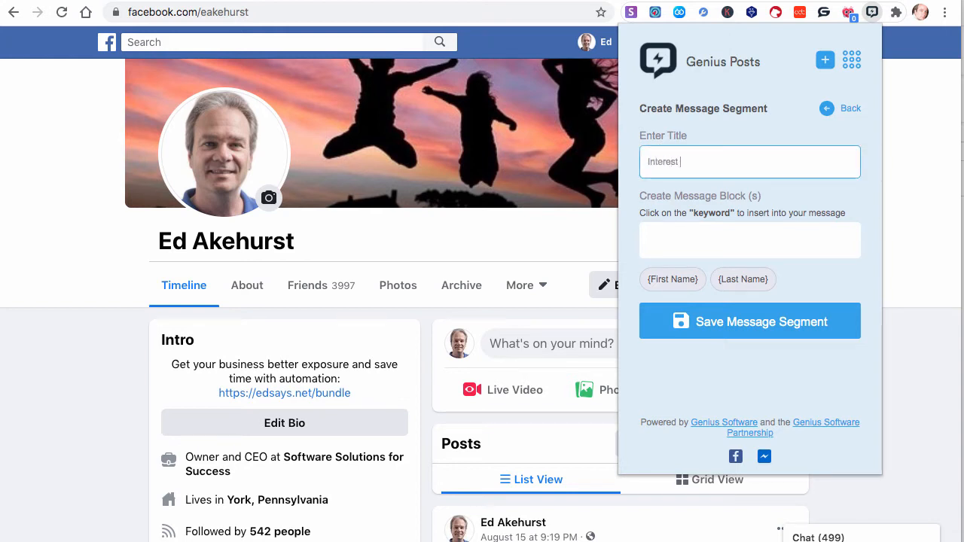
{"action": "type", "text": "shown In video sample"}
Paste the four video sentences into the message block, keep only "You expressed interest in a video." and add it
{"action": "left_click", "coordinate": [670, 236]}
{"action": "key", "text": "ctrl+v"}
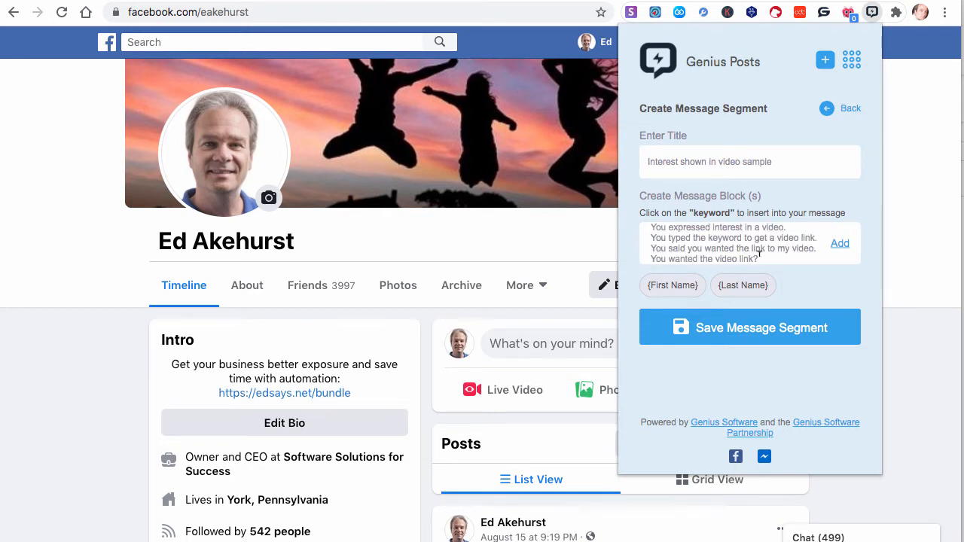
{"action": "left_click_drag", "start_coordinate": [759, 254], "coordinate": [650, 235]}
{"action": "key", "text": "ctrl+c"}
{"action": "key", "text": "BackSpace"}
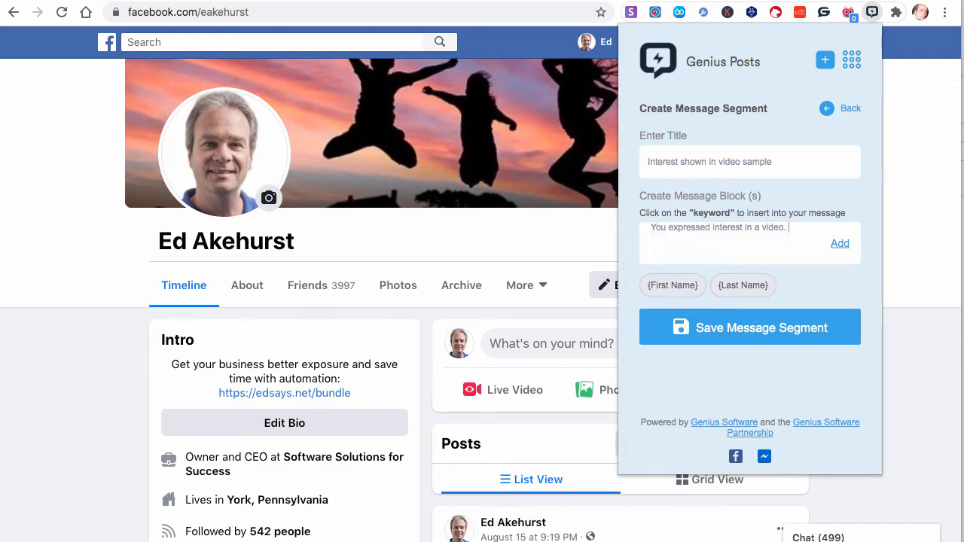
{"action": "left_click", "coordinate": [849, 244]}
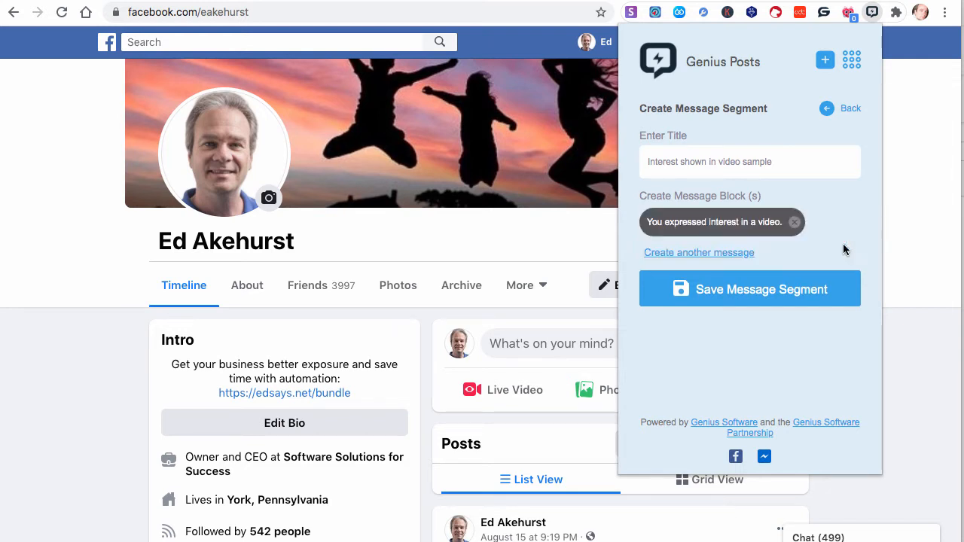
Create another message from the pasted sentences, keeping only "You typed the keyword to get a video link.", and add it
{"action": "left_click", "coordinate": [721, 256]}
{"action": "left_click", "coordinate": [673, 284]}
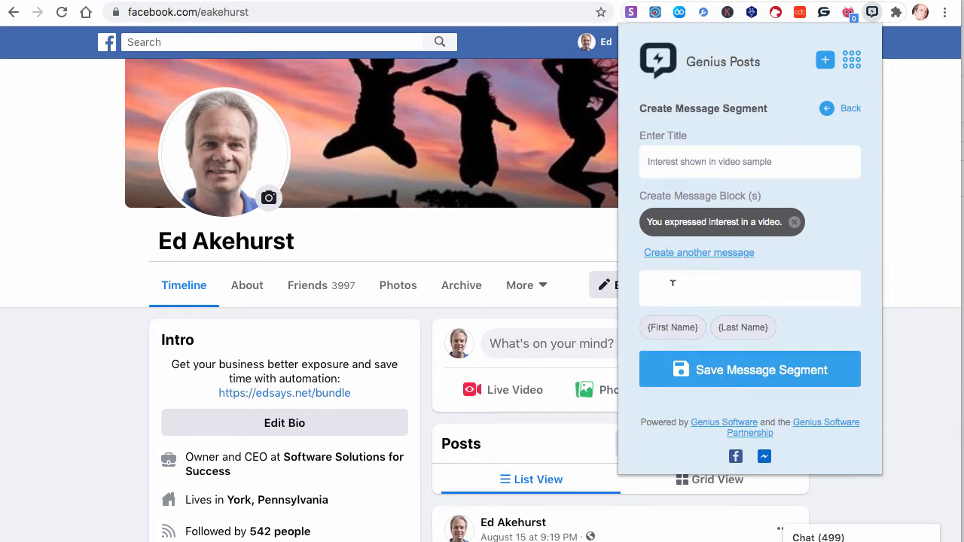
{"action": "key", "text": "ctrl+v"}
{"action": "left_click_drag", "start_coordinate": [763, 295], "coordinate": [642, 294]}
{"action": "key", "text": "super+c"}
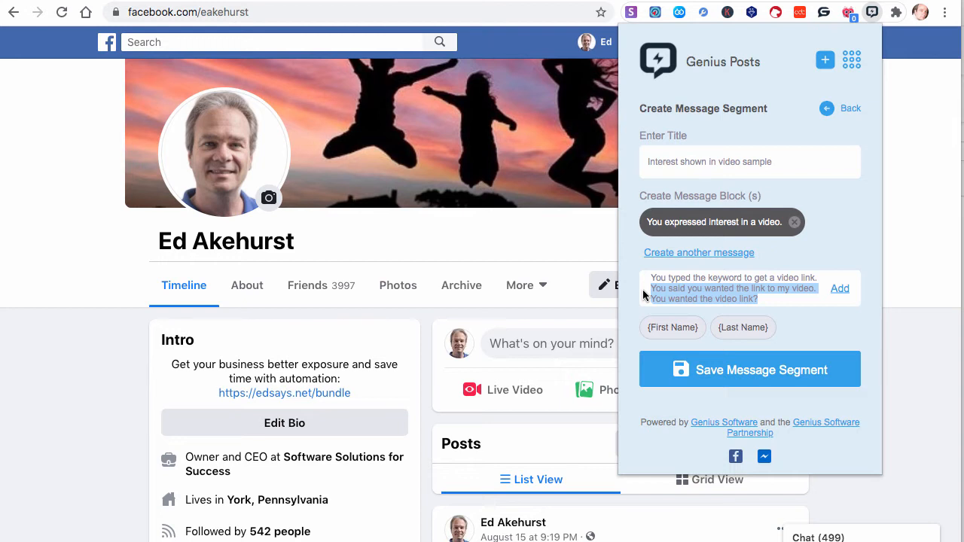
{"action": "key", "text": "BackSpace"}
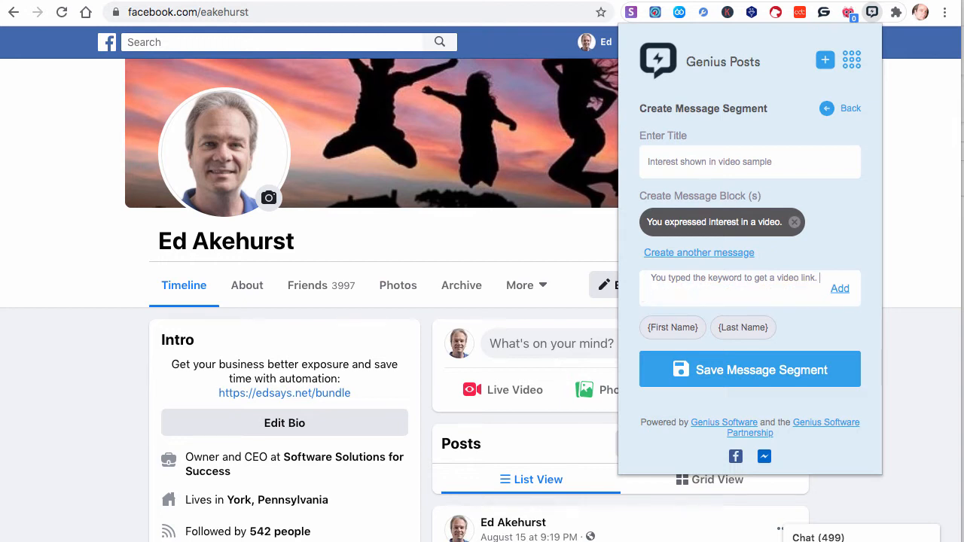
{"action": "left_click", "coordinate": [835, 291]}
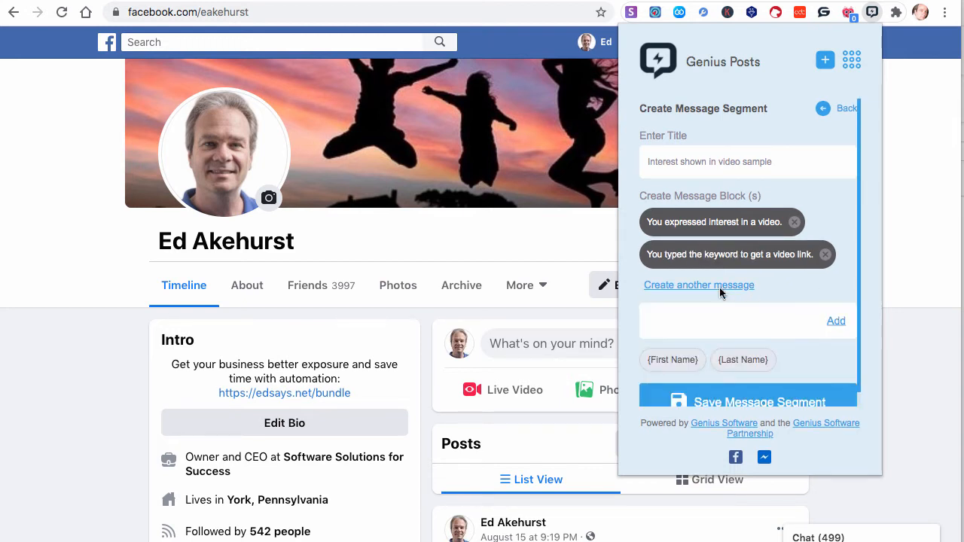
Add "You said you wanted the link to my video." and "You wanted the video link?" as two more messages
{"action": "key", "text": "super+v"}
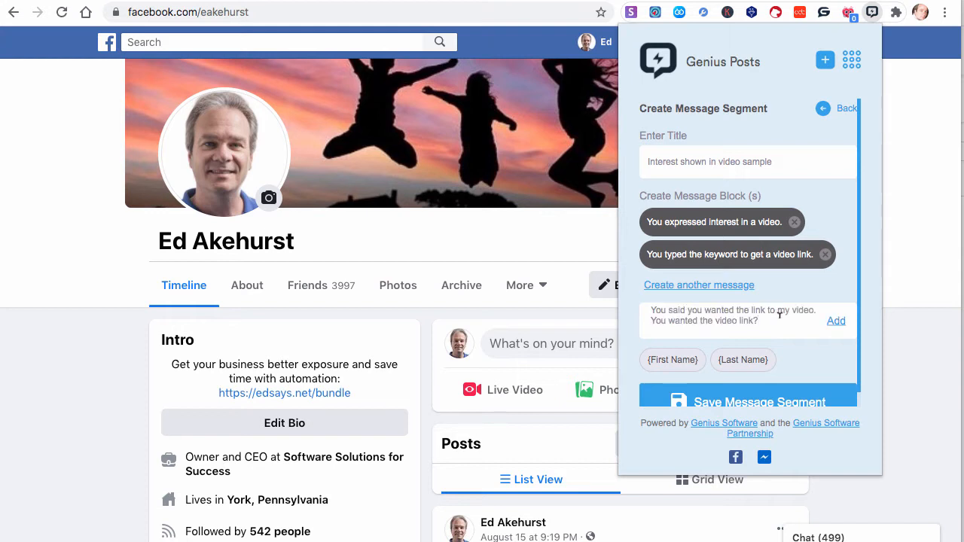
{"action": "left_click_drag", "start_coordinate": [769, 316], "coordinate": [614, 320]}
{"action": "key", "text": "super+c"}
{"action": "key", "text": "BackSpace"}
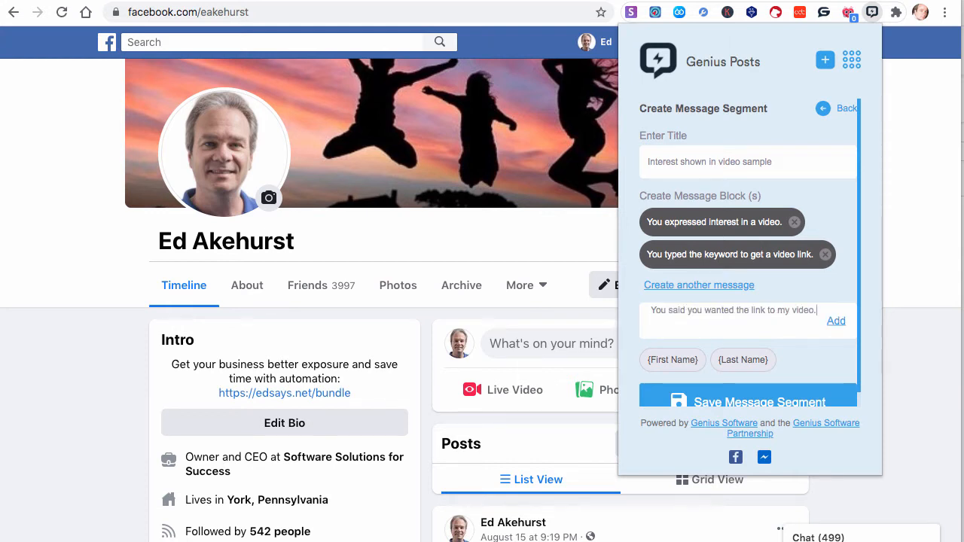
{"action": "left_click", "coordinate": [836, 321]}
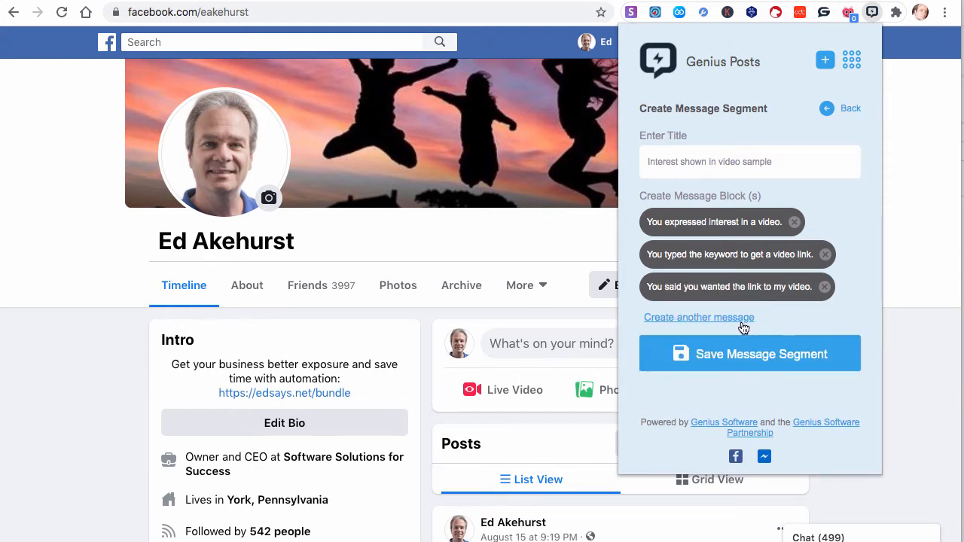
{"action": "key", "text": "super+v"}
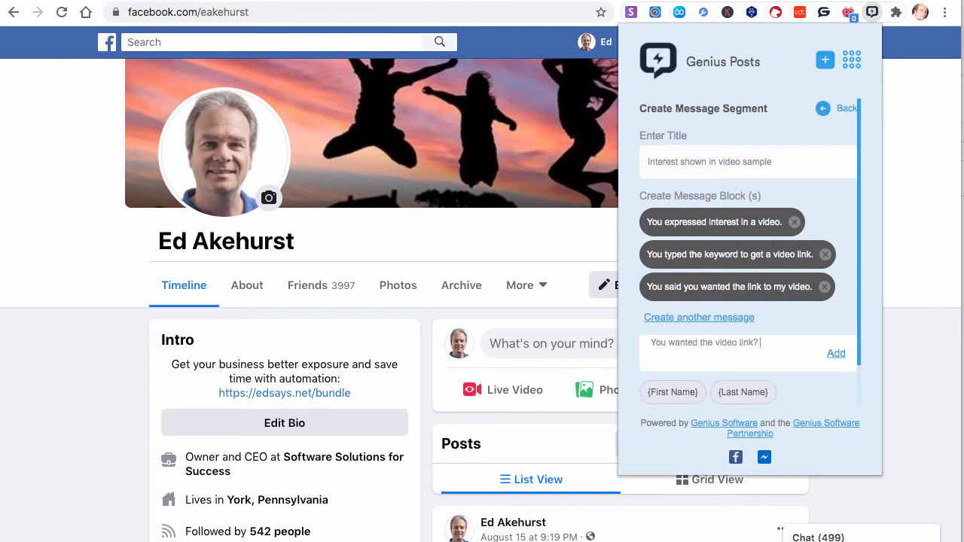
{"action": "left_click", "coordinate": [836, 354]}
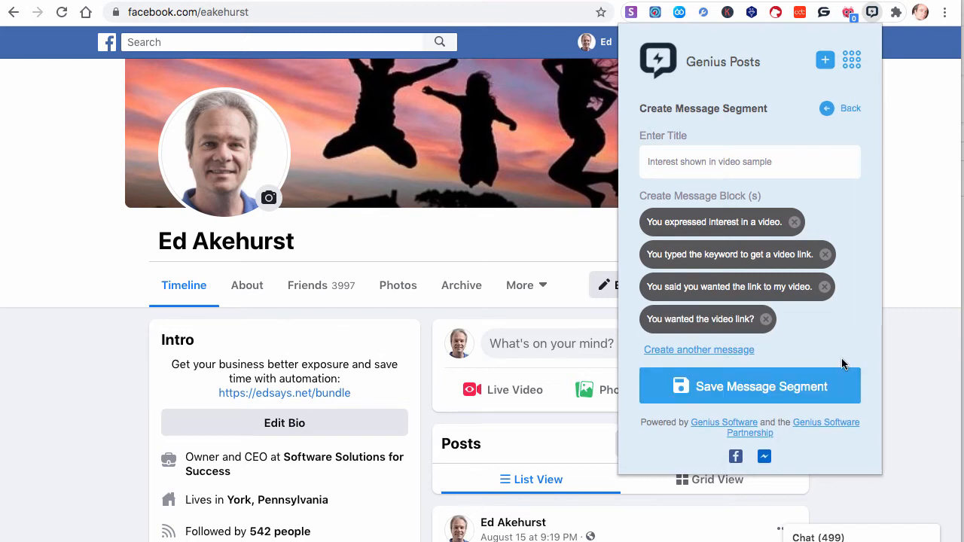
Rename the segment title to "Interest shown in video" and save the message segment
{"action": "double_click", "coordinate": [753, 160]}
{"action": "key", "text": "BackSpace"}
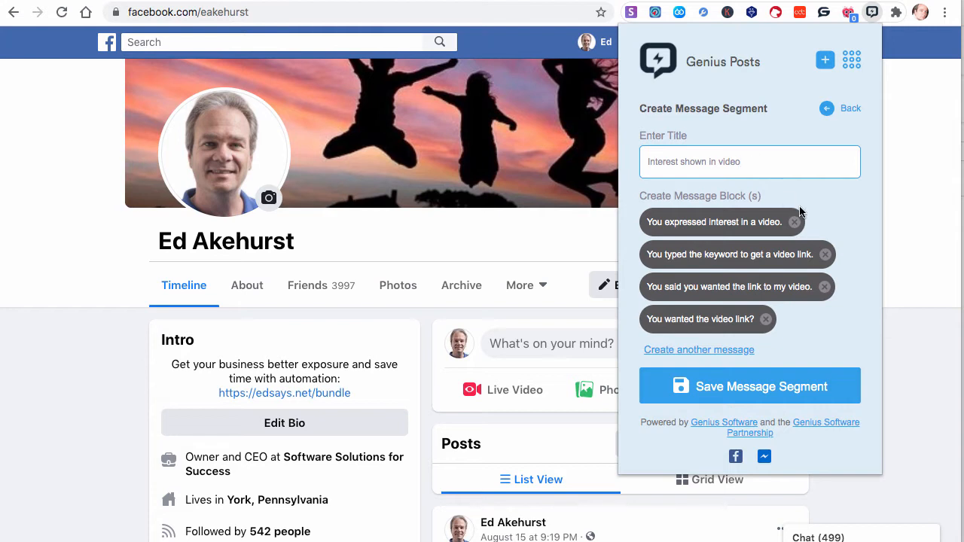
{"action": "left_click", "coordinate": [748, 388]}
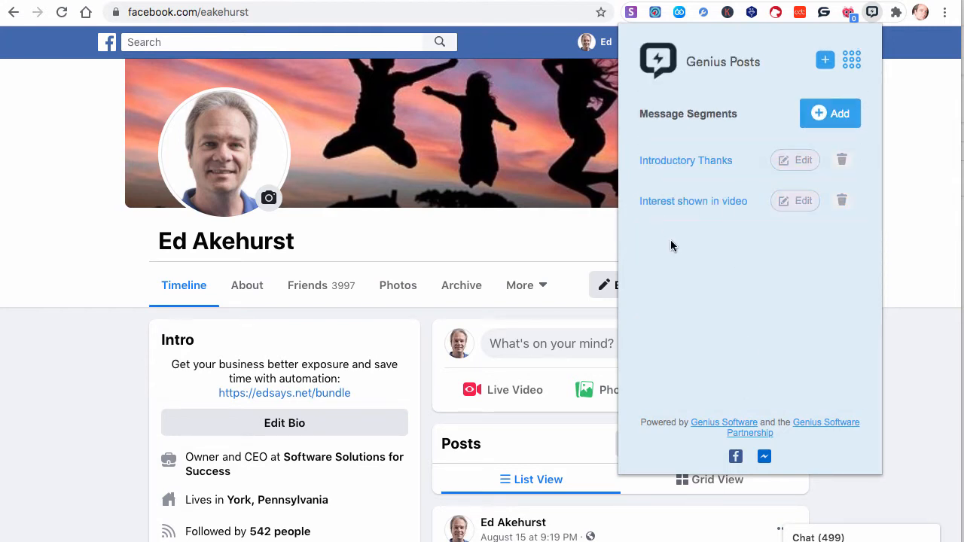
Open the Introductory Thanks segment to review its messages and save it
{"action": "left_click", "coordinate": [797, 166]}
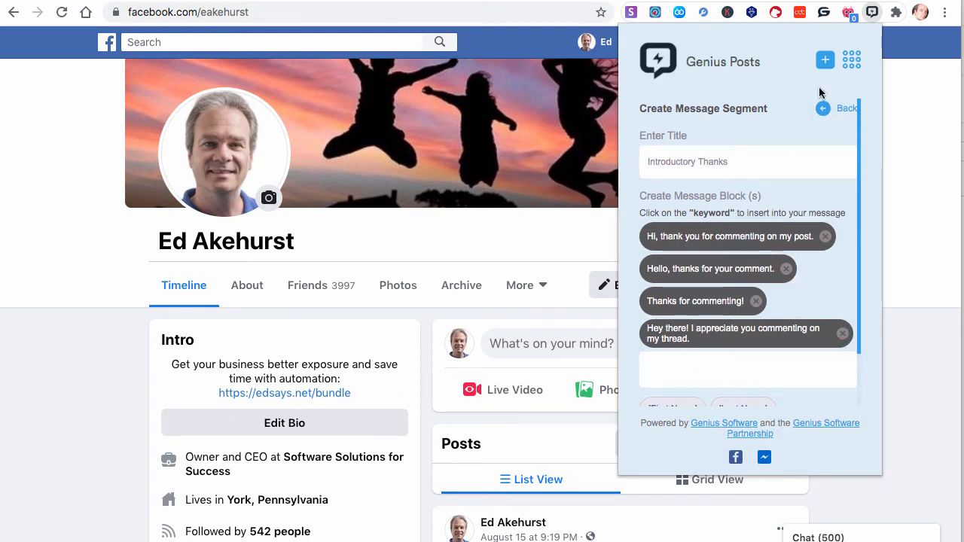
{"action": "scroll", "coordinate": [765, 318], "scroll_direction": "down", "scroll_amount": 2}
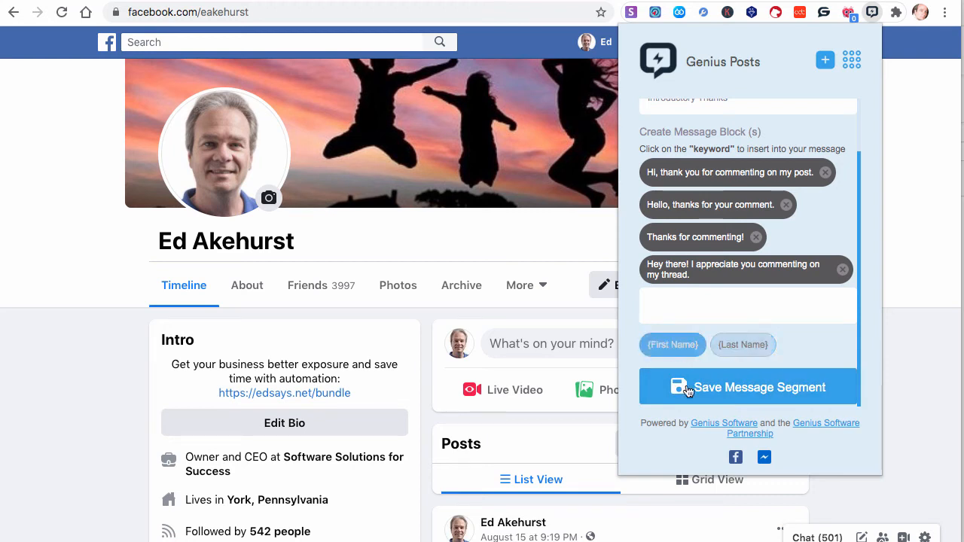
{"action": "left_click", "coordinate": [731, 397]}
Switch to the document and select the four Link to Video sentences for copying
{"action": "left_click", "coordinate": [208, 1]}
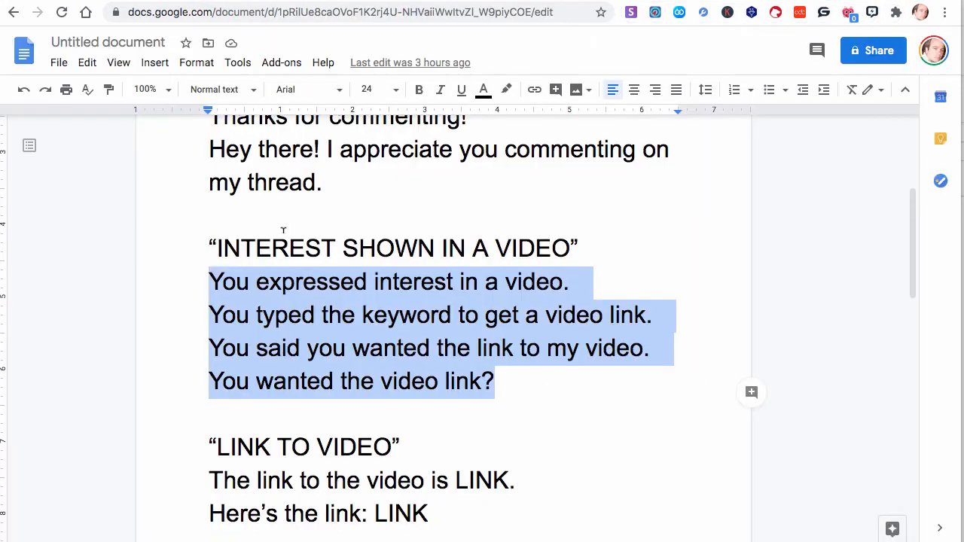
{"action": "scroll", "coordinate": [299, 311], "scroll_direction": "down", "scroll_amount": 3}
{"action": "scroll", "coordinate": [354, 301], "scroll_direction": "down", "scroll_amount": 3}
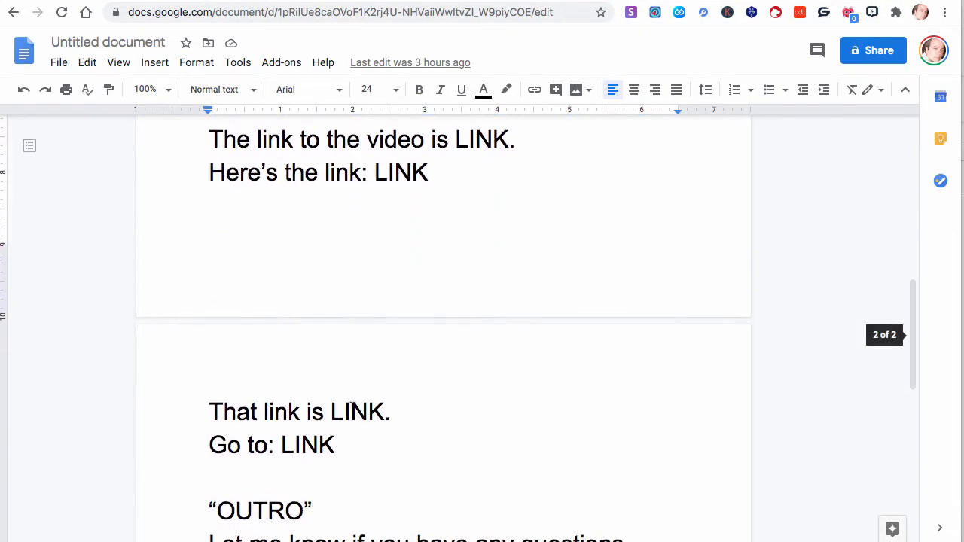
{"action": "scroll", "coordinate": [351, 406], "scroll_direction": "up", "scroll_amount": 1}
{"action": "left_click_drag", "start_coordinate": [340, 475], "coordinate": [200, 165]}
{"action": "key", "text": "super+c"}
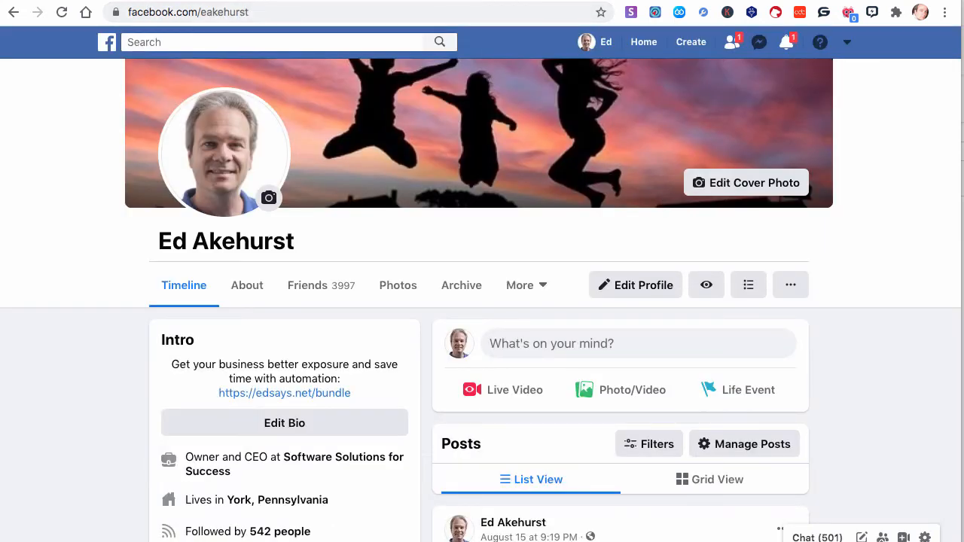
Back on Facebook, start a new Genius Posts message segment titled "LInk to video sample"
{"action": "left_click", "coordinate": [873, 12]}
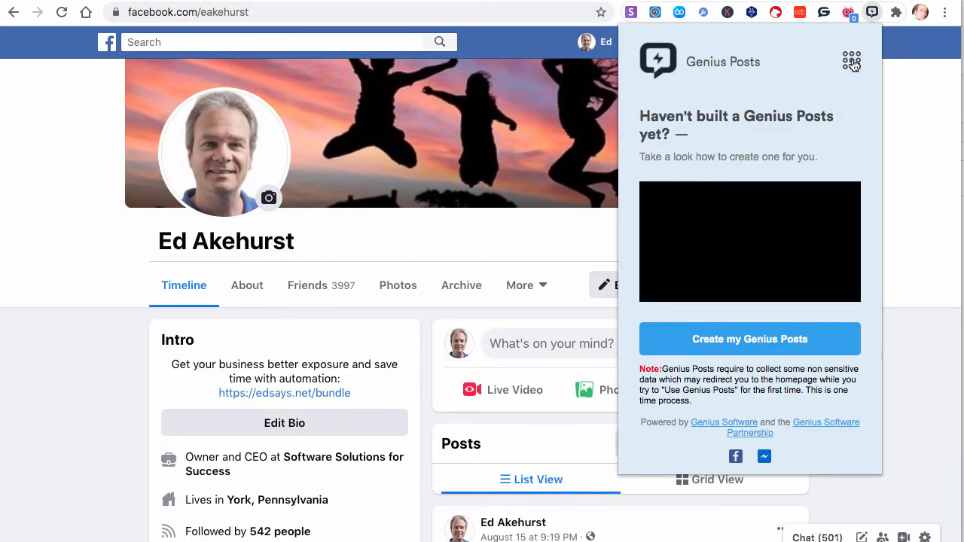
{"action": "left_click", "coordinate": [852, 62]}
{"action": "left_click", "coordinate": [783, 91]}
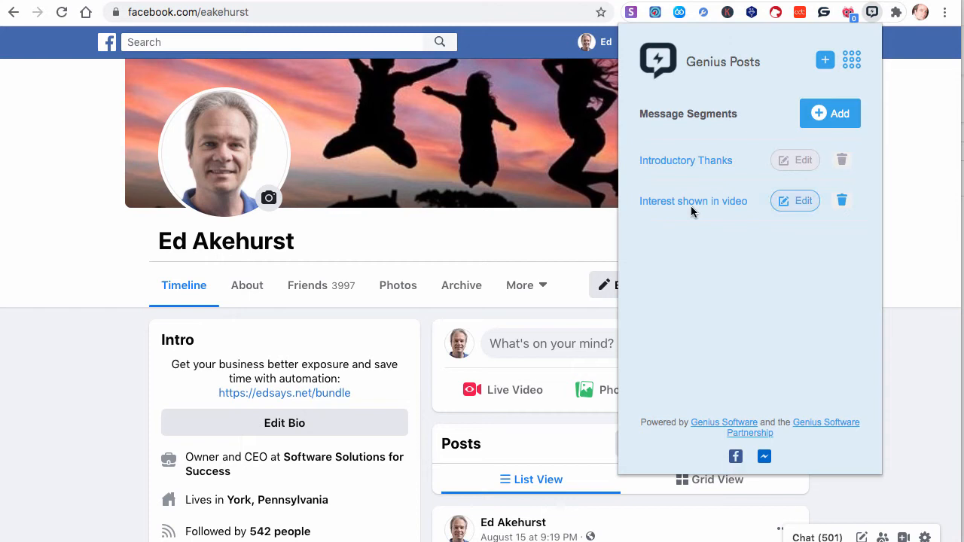
{"action": "left_click", "coordinate": [820, 131]}
{"action": "left_click", "coordinate": [706, 152]}
{"action": "type", "text": "L"}
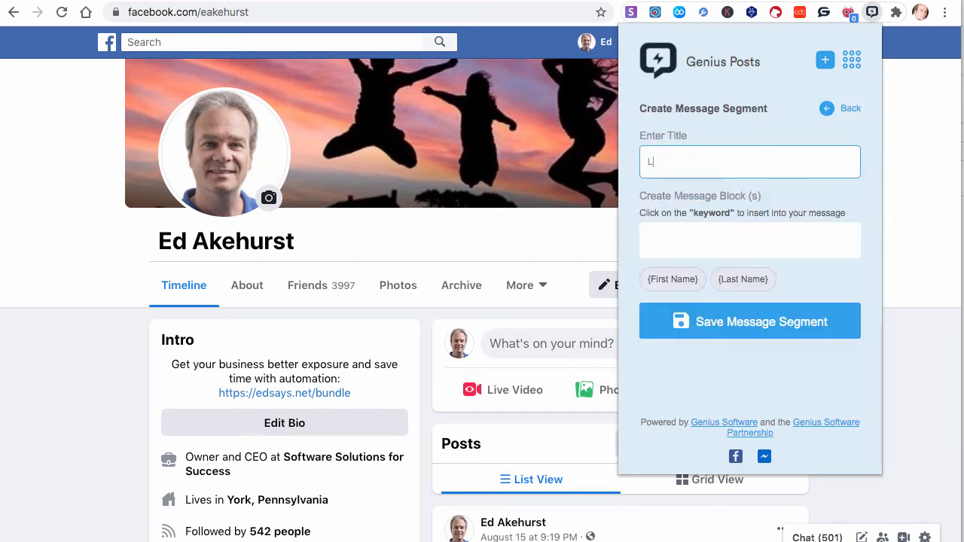
{"action": "type", "text": "ik"}
{"action": "type", "text": "nk to video "}
{"action": "type", "text": "sample"}
{"action": "left_click", "coordinate": [690, 232]}
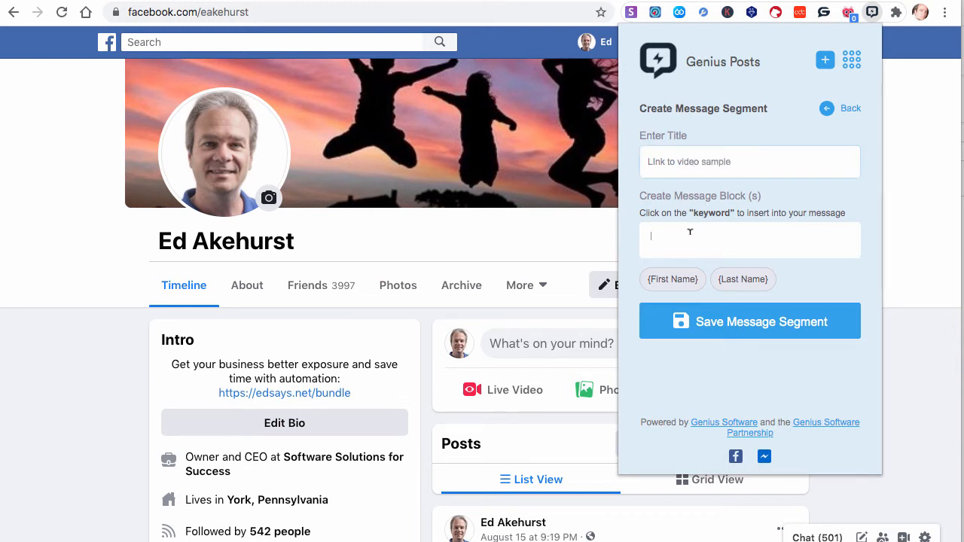
Paste the link sentences, keep only "The link to the video is LINK." and add it as a message
{"action": "type", "text": "V"}
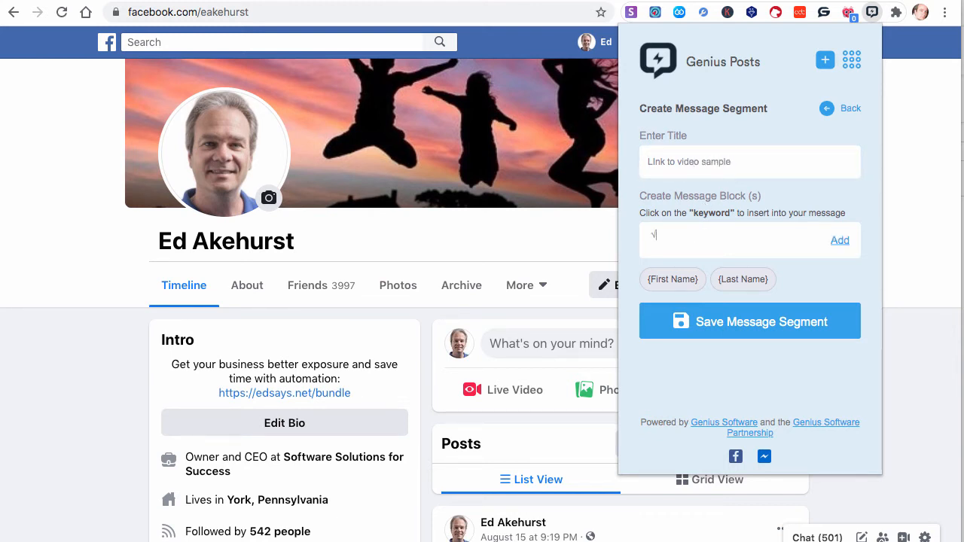
{"action": "key", "text": "super+v"}
{"action": "left_click_drag", "start_coordinate": [699, 259], "coordinate": [651, 236]}
{"action": "key", "text": "ctrl+c"}
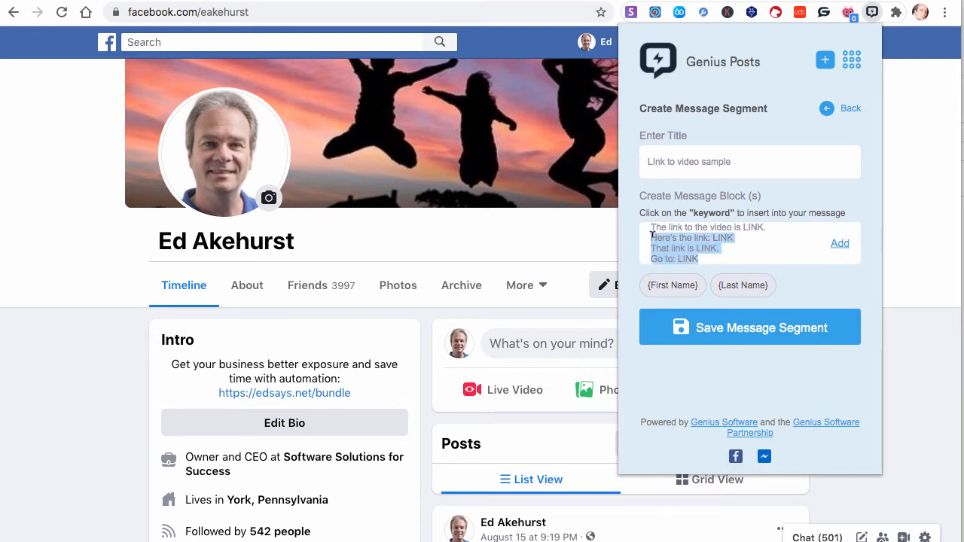
{"action": "key", "text": "BackSpace"}
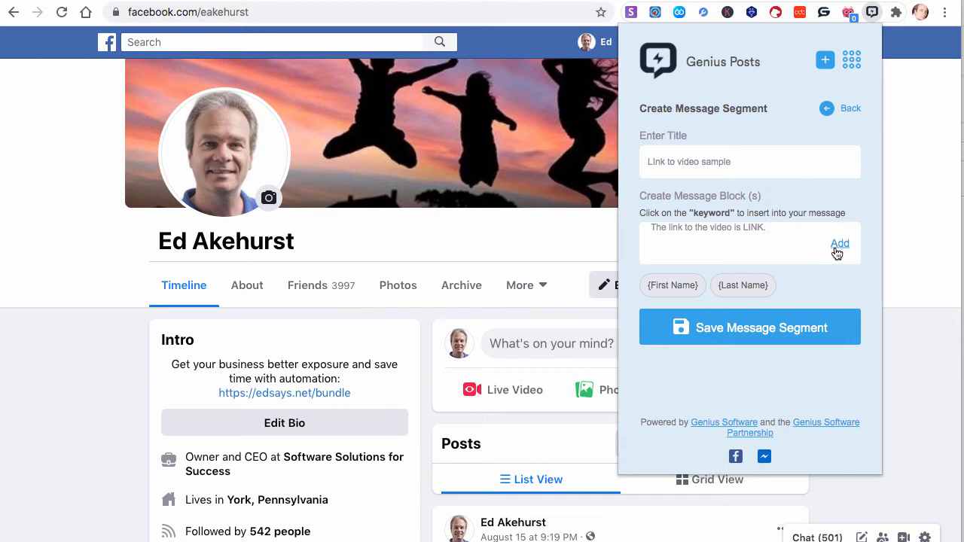
{"action": "key", "text": "Return"}
{"action": "left_click", "coordinate": [840, 243]}
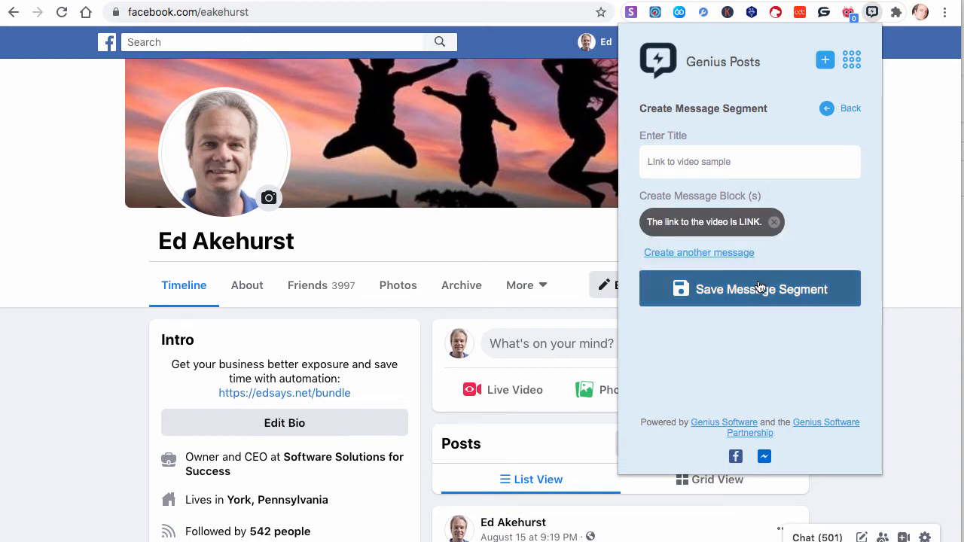
Create another message from the pasted sentences, keeping only "Here's the link: LINK", and add it
{"action": "left_click", "coordinate": [729, 254]}
{"action": "key", "text": "ctrl+v"}
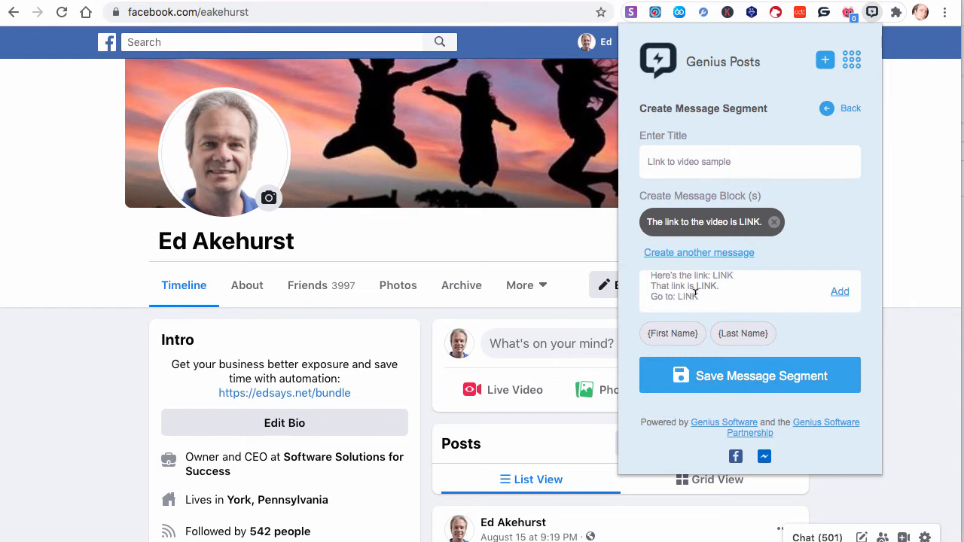
{"action": "left_click_drag", "start_coordinate": [695, 293], "coordinate": [646, 283]}
{"action": "key", "text": "super+c"}
{"action": "key", "text": "BackSpace"}
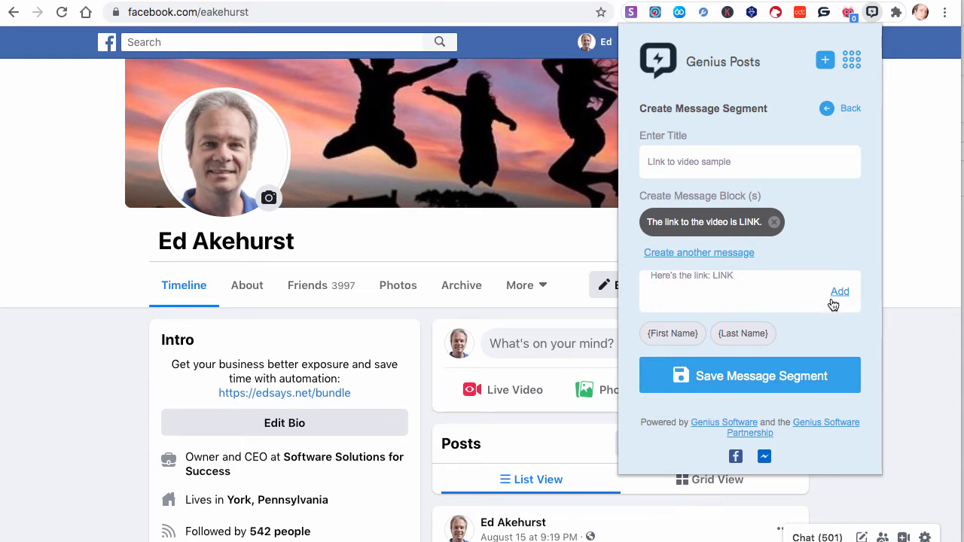
{"action": "left_click", "coordinate": [838, 292]}
Paste the remaining sentences, keep only "That link is LINK." and add it as a message
{"action": "left_click", "coordinate": [711, 287]}
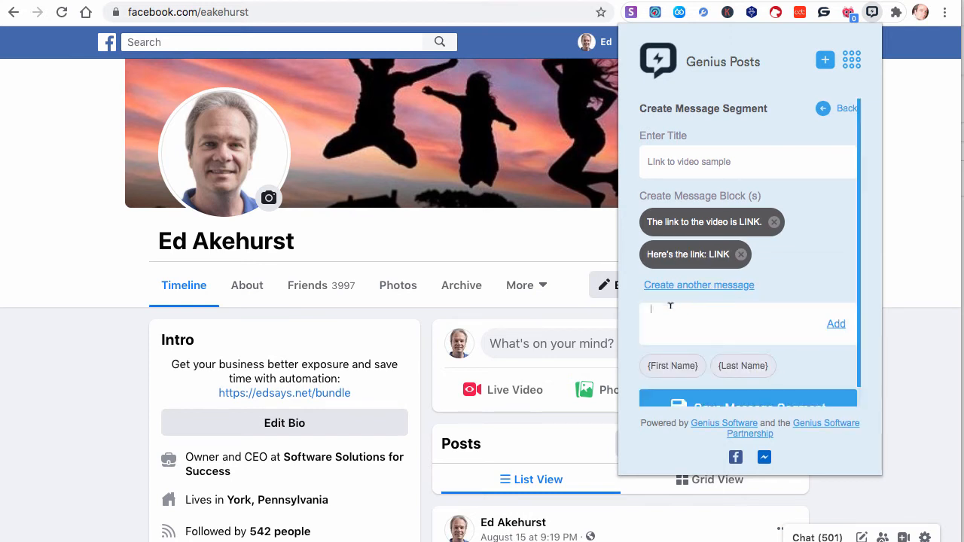
{"action": "key", "text": "super+v"}
{"action": "left_click_drag", "start_coordinate": [700, 319], "coordinate": [614, 318]}
{"action": "key", "text": "ctrl+c"}
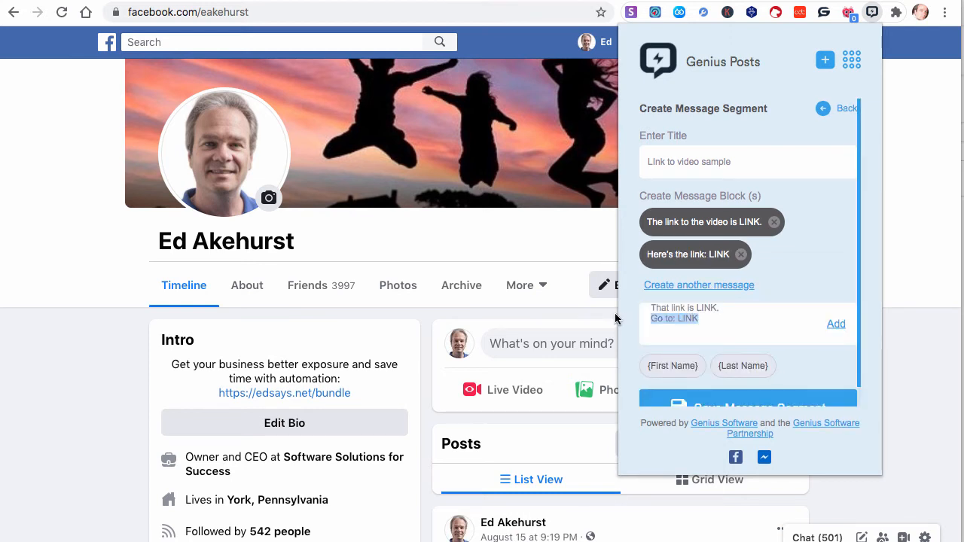
{"action": "key", "text": "BackSpace"}
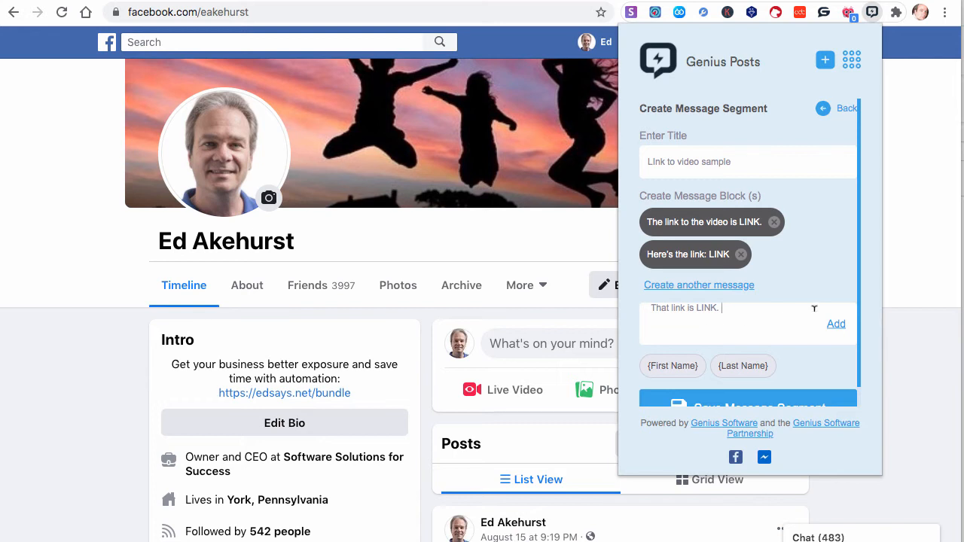
{"action": "left_click", "coordinate": [836, 325]}
Add "Go to: LINK" as the final message and save the message segment
{"action": "left_click", "coordinate": [719, 319]}
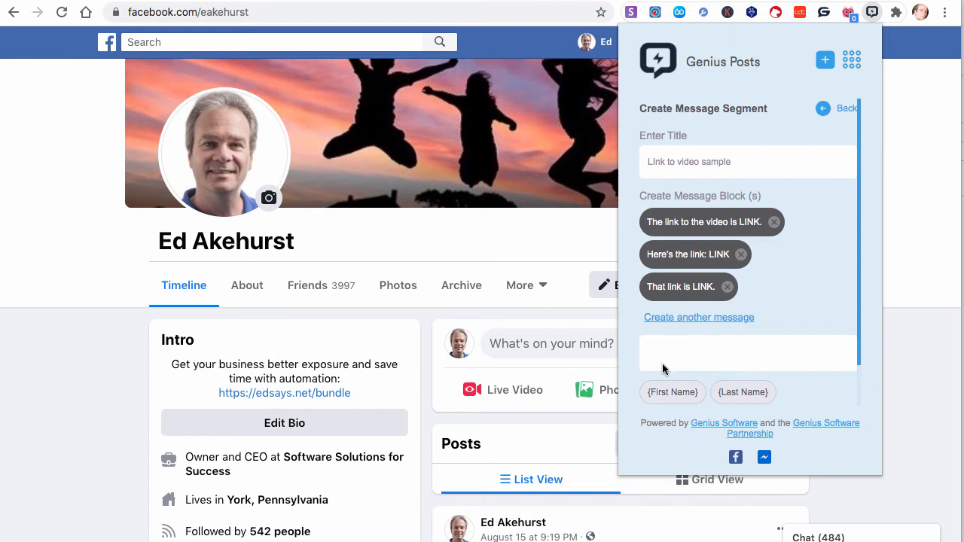
{"action": "key", "text": "ctrl+v"}
{"action": "left_click", "coordinate": [835, 354]}
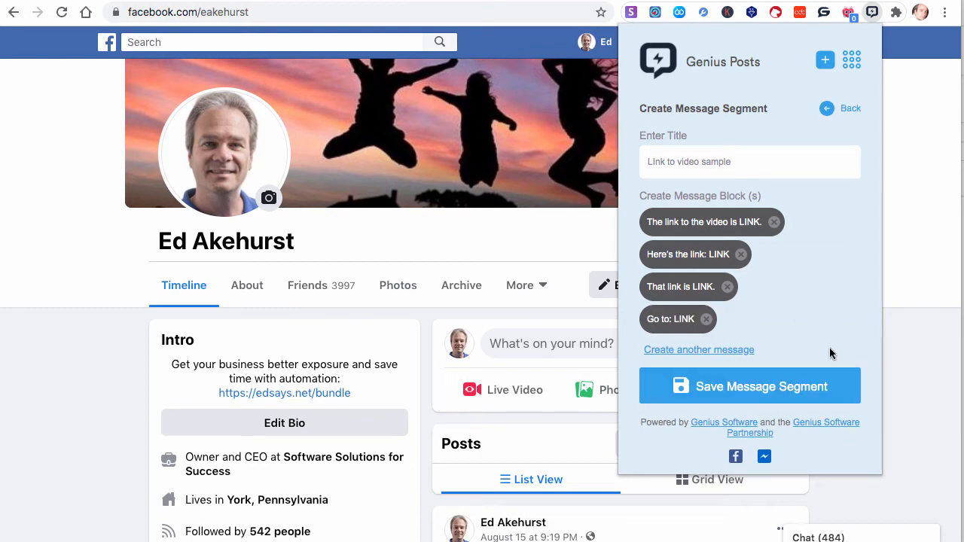
{"action": "left_click", "coordinate": [790, 386]}
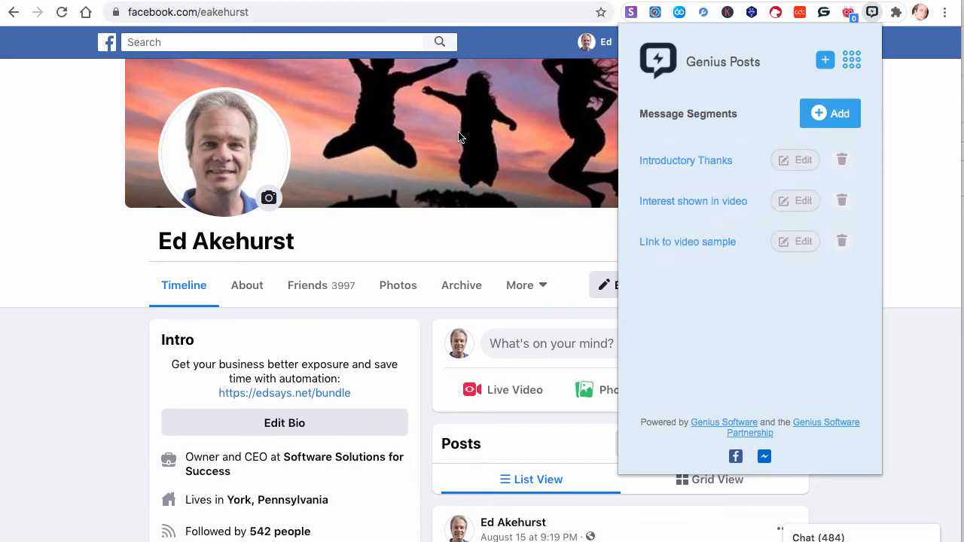
Copy the four OUTRO sentences from the Google Doc and return to Facebook
{"action": "left_click", "coordinate": [210, 1]}
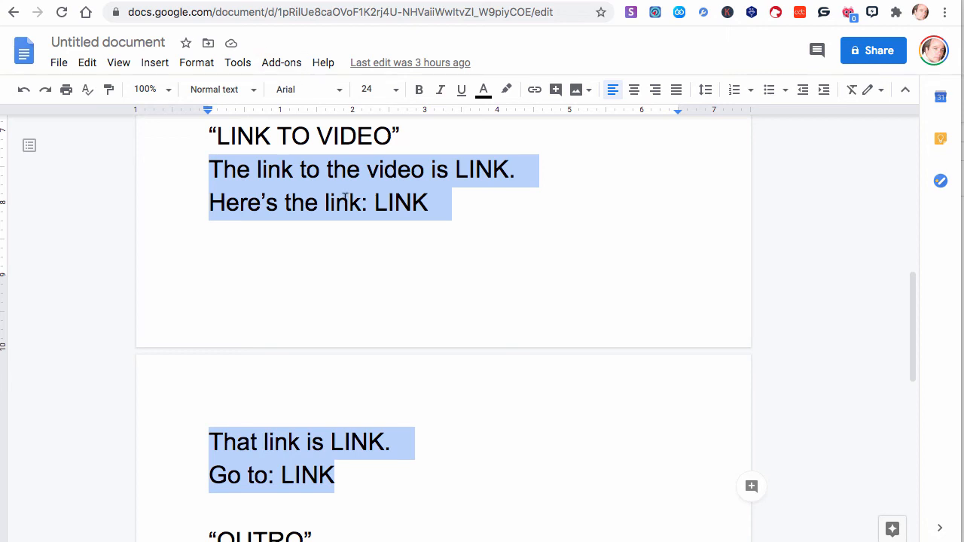
{"action": "scroll", "coordinate": [345, 198], "scroll_direction": "down", "scroll_amount": 5}
{"action": "left_click_drag", "start_coordinate": [327, 297], "coordinate": [203, 152]}
{"action": "key", "text": "ctrl+c"}
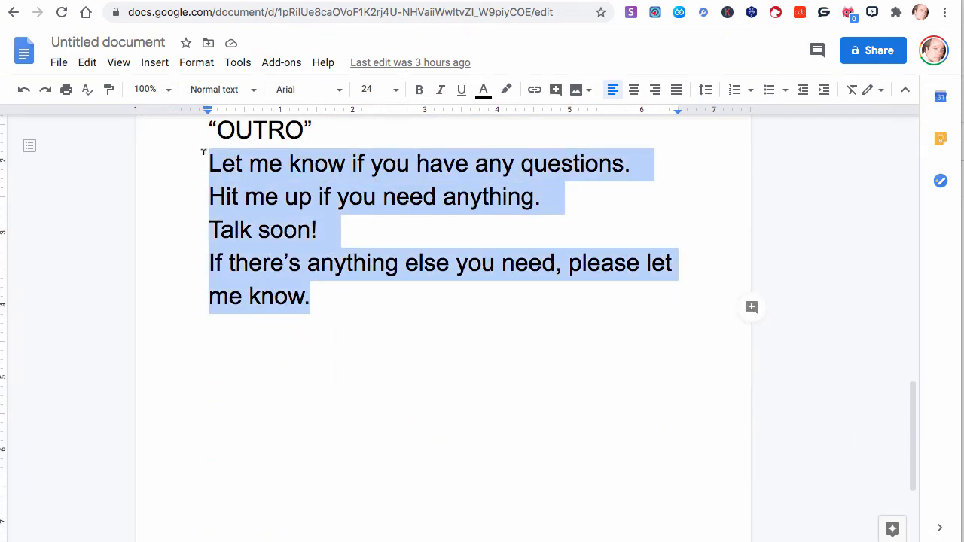
{"action": "left_click", "coordinate": [324, 2]}
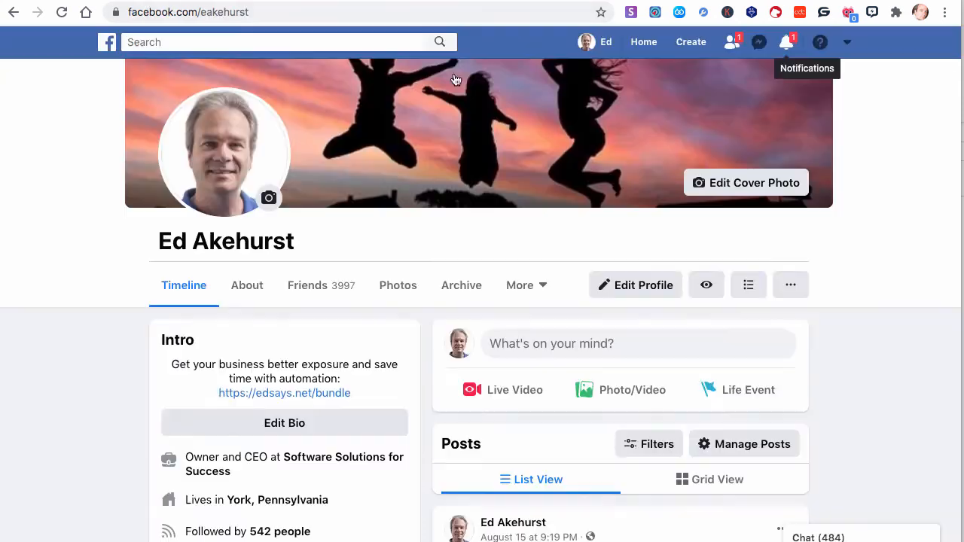
Start a new Genius Posts message segment and title it "Outro"
{"action": "left_click", "coordinate": [872, 13]}
{"action": "left_click", "coordinate": [849, 62]}
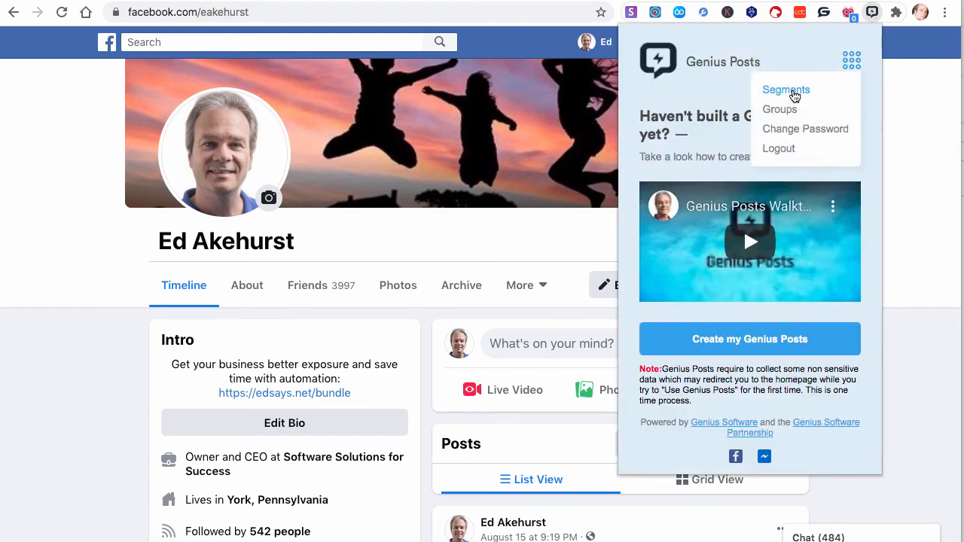
{"action": "left_click", "coordinate": [790, 93]}
{"action": "left_click", "coordinate": [828, 117]}
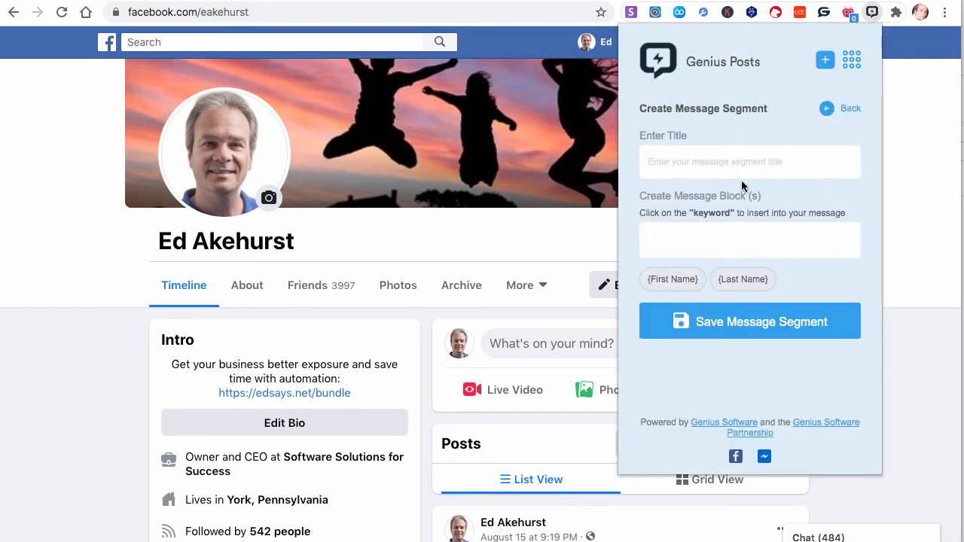
{"action": "left_click", "coordinate": [732, 162]}
{"action": "type", "text": "Outro"}
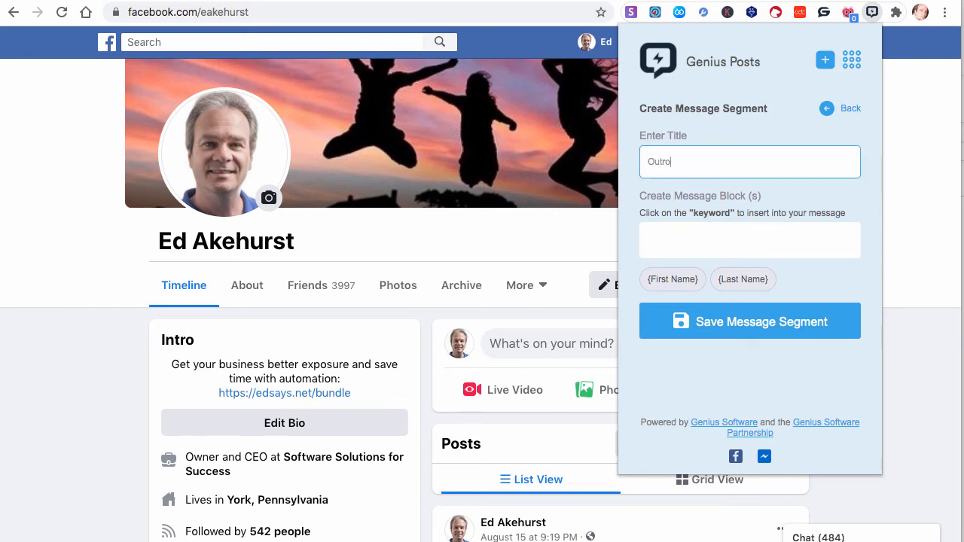
Paste the outro sentences, keep only "Let me know if you have any questions." and add it as a message
{"action": "left_click", "coordinate": [738, 241]}
{"action": "key", "text": "ctrl+v"}
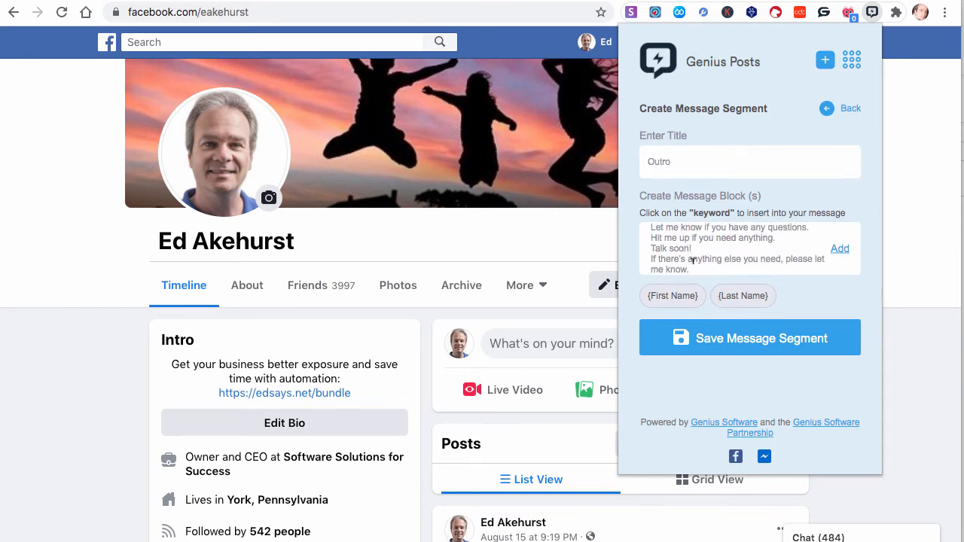
{"action": "left_click_drag", "start_coordinate": [690, 269], "coordinate": [644, 243]}
{"action": "key", "text": "ctrl+x"}
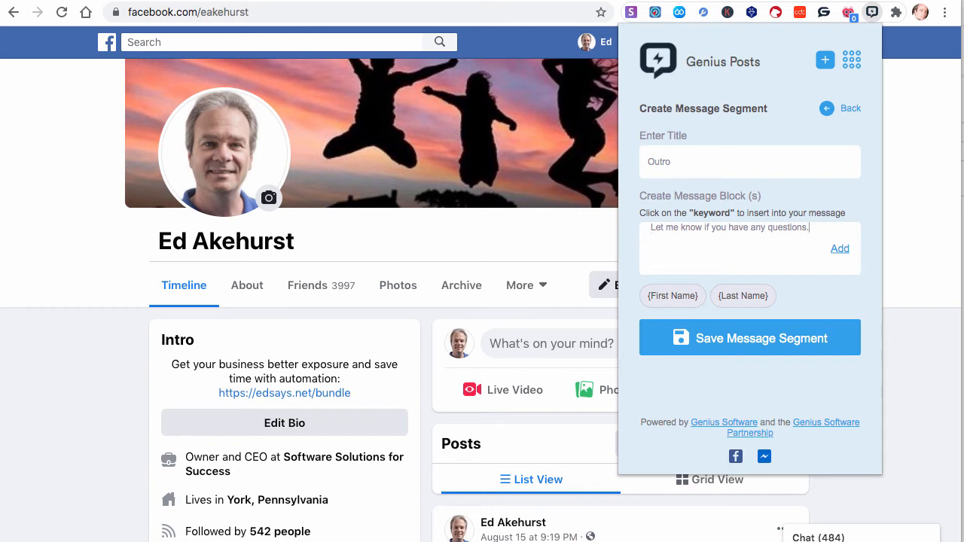
{"action": "left_click", "coordinate": [840, 249]}
Create another message from the pasted sentences, keeping only "Hit me up if you need anything.", and add it
{"action": "left_click", "coordinate": [699, 254]}
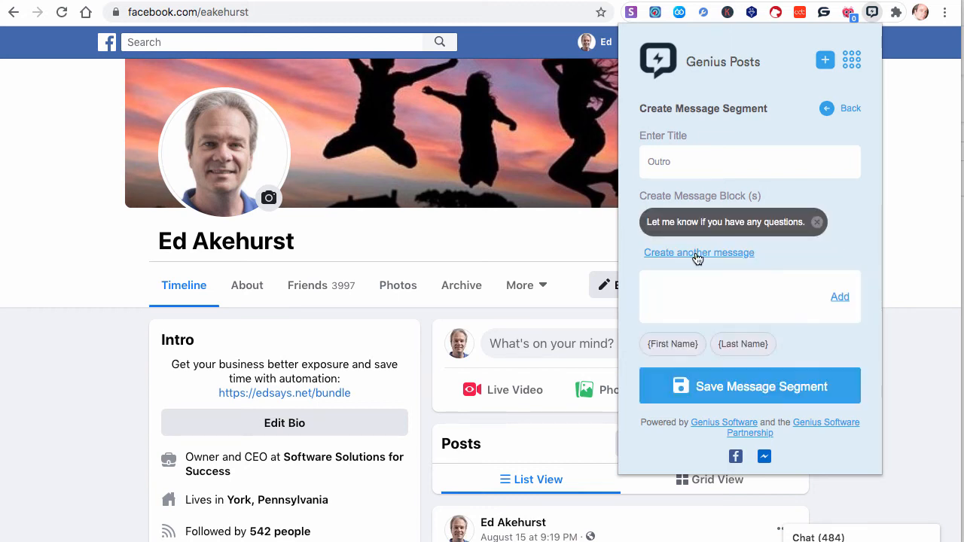
{"action": "left_click", "coordinate": [673, 276]}
{"action": "key", "text": "ctrl+v"}
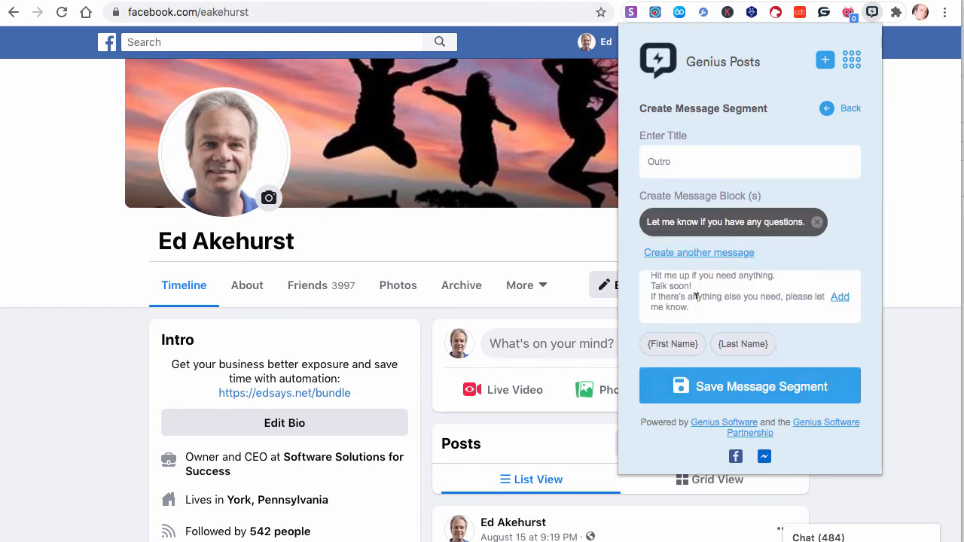
{"action": "left_click_drag", "start_coordinate": [659, 296], "coordinate": [642, 284]}
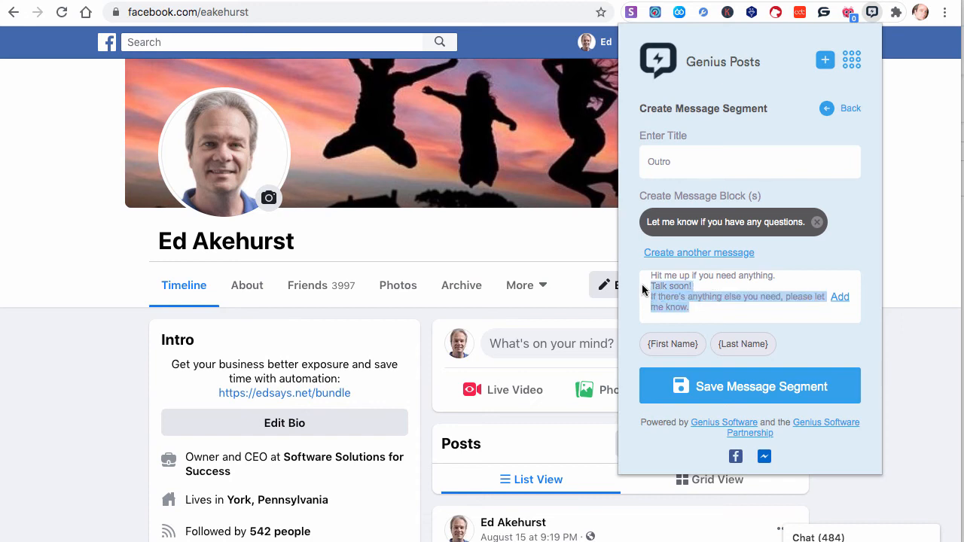
{"action": "key", "text": "ctrl+x"}
{"action": "key", "text": "BackSpace"}
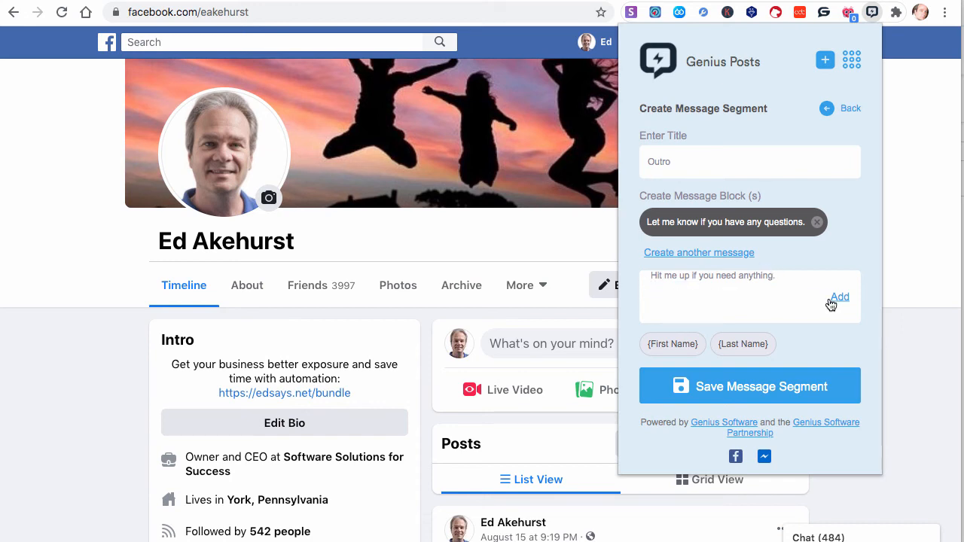
{"action": "left_click", "coordinate": [834, 298]}
Paste the remaining sentences into a new message, keep only "Talk soon!" and add it
{"action": "left_click", "coordinate": [708, 286]}
{"action": "left_click", "coordinate": [676, 318]}
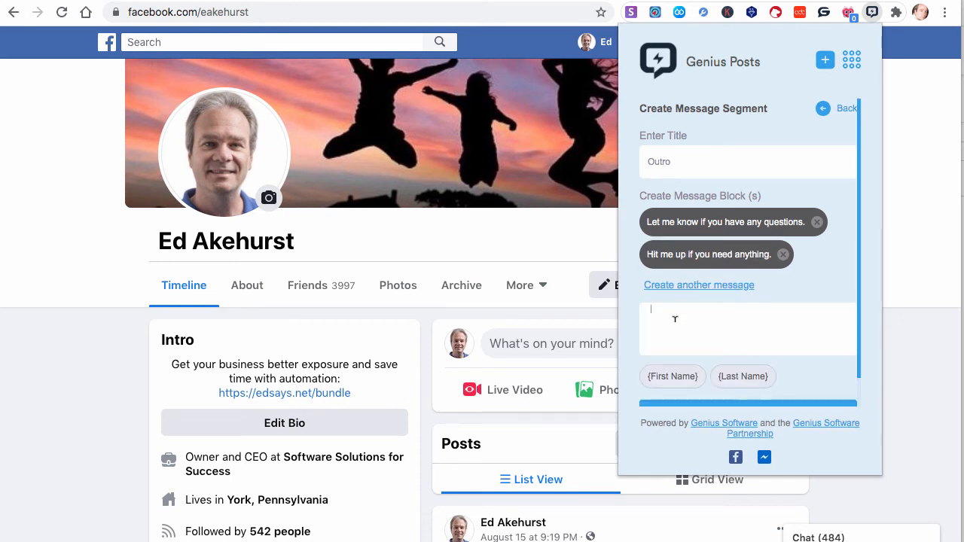
{"action": "key", "text": "ctrl+v"}
{"action": "left_click_drag", "start_coordinate": [705, 329], "coordinate": [642, 319]}
{"action": "key", "text": "BackSpace"}
{"action": "left_click", "coordinate": [836, 330]}
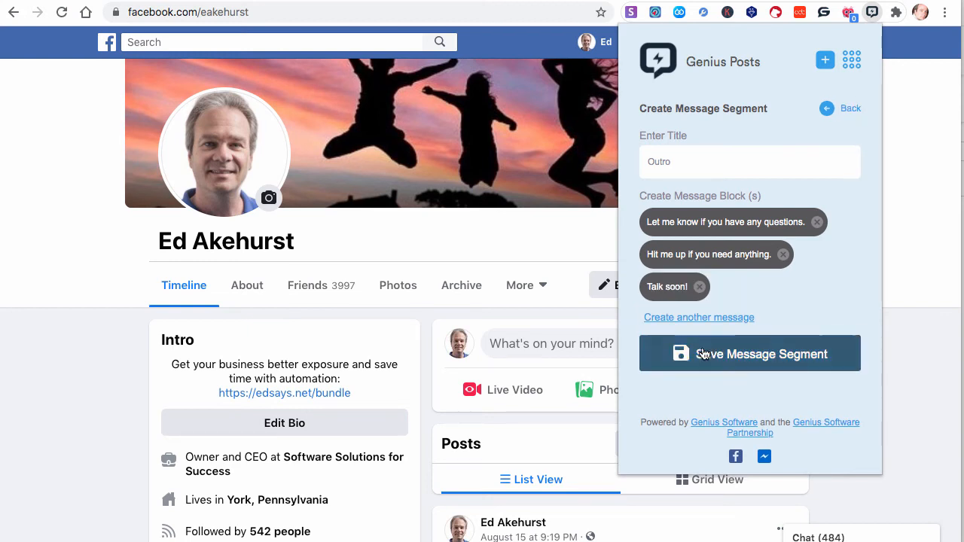
Add "If there's anything else you need, please let me know." as the final message and save the segment
{"action": "left_click", "coordinate": [674, 318]}
{"action": "left_click", "coordinate": [665, 351]}
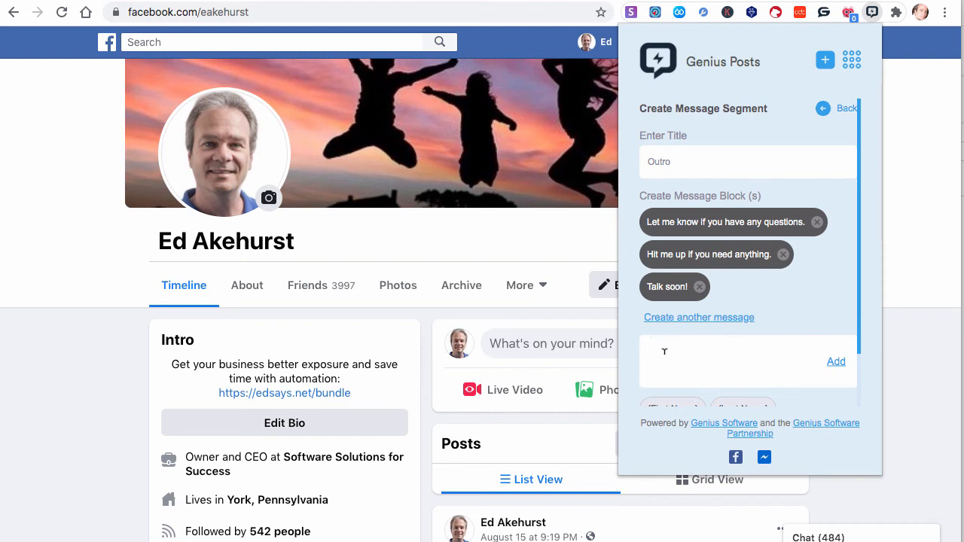
{"action": "key", "text": "ctrl+v"}
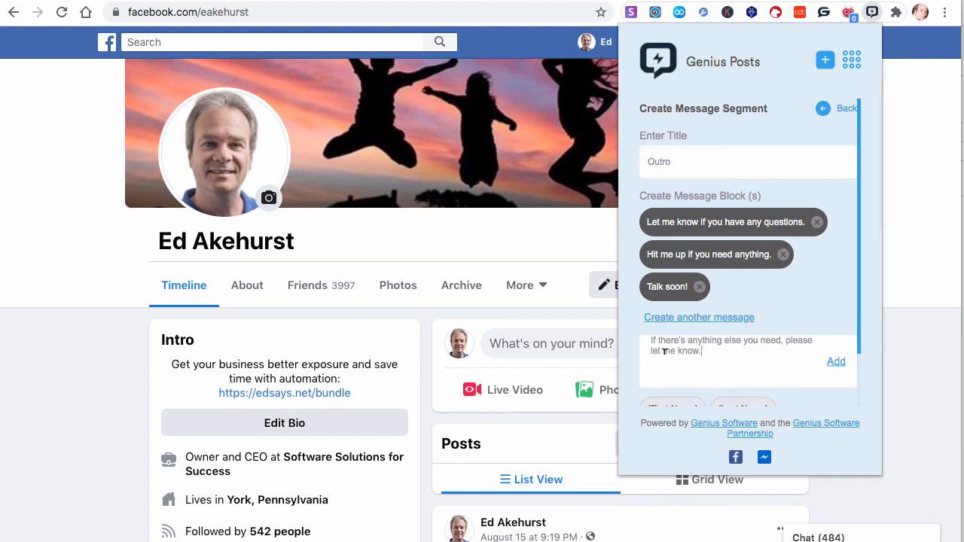
{"action": "left_click", "coordinate": [836, 362]}
{"action": "left_click", "coordinate": [746, 387]}
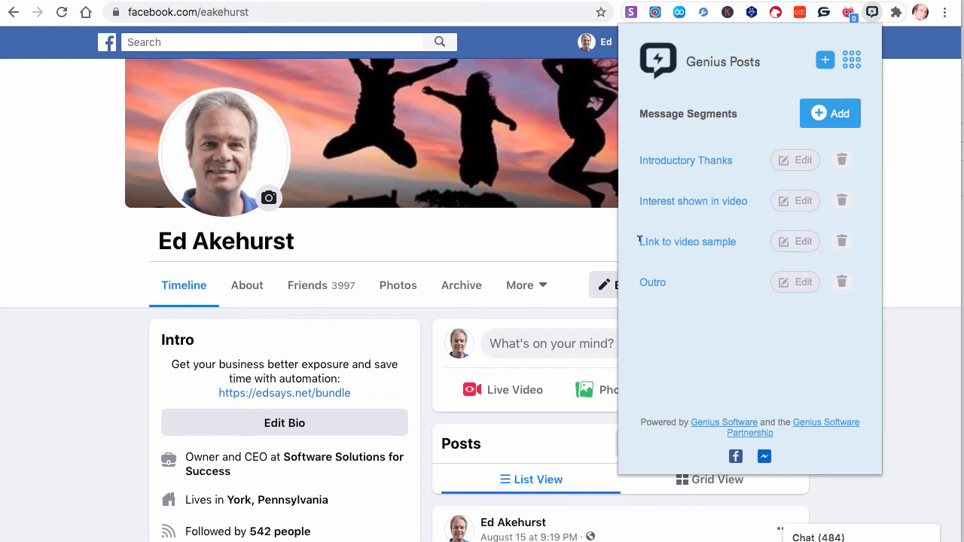
{"action": "mouse_move", "coordinate": [638, 239]}
{"action": "left_mouse_down"}
{"action": "mouse_move", "coordinate": [731, 235]}
{"action": "mouse_move", "coordinate": [636, 243]}
{"action": "mouse_move", "coordinate": [639, 235]}
{"action": "left_mouse_up"}
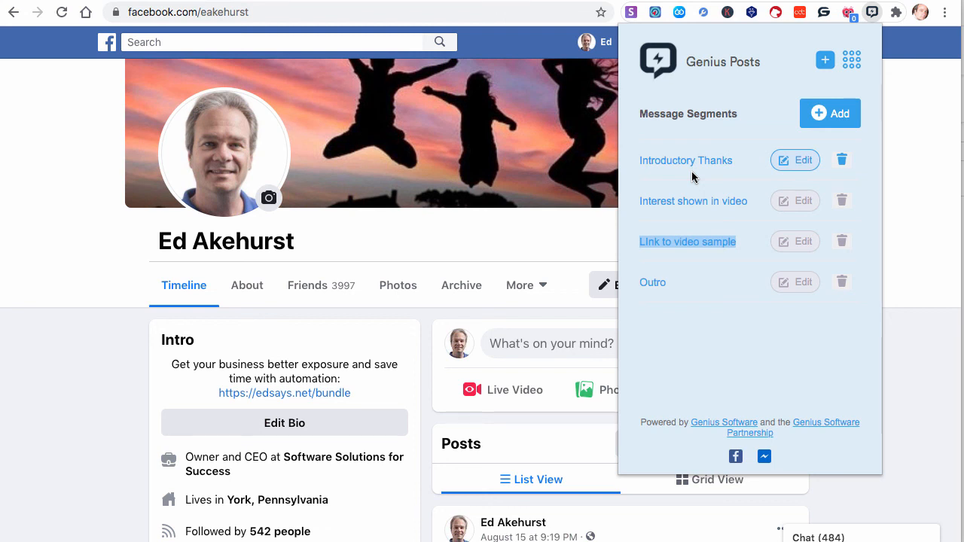
{"action": "left_click", "coordinate": [852, 63]}
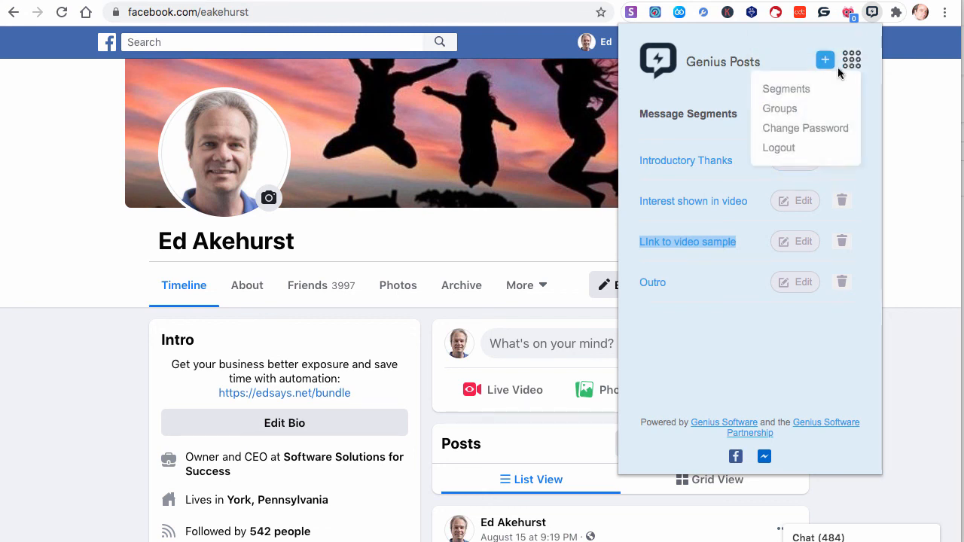
{"action": "left_click", "coordinate": [669, 341]}
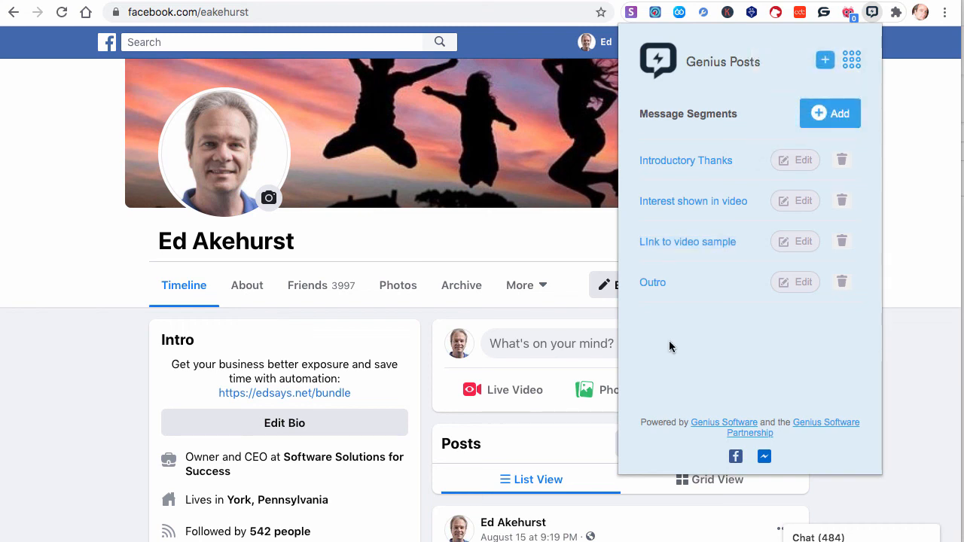